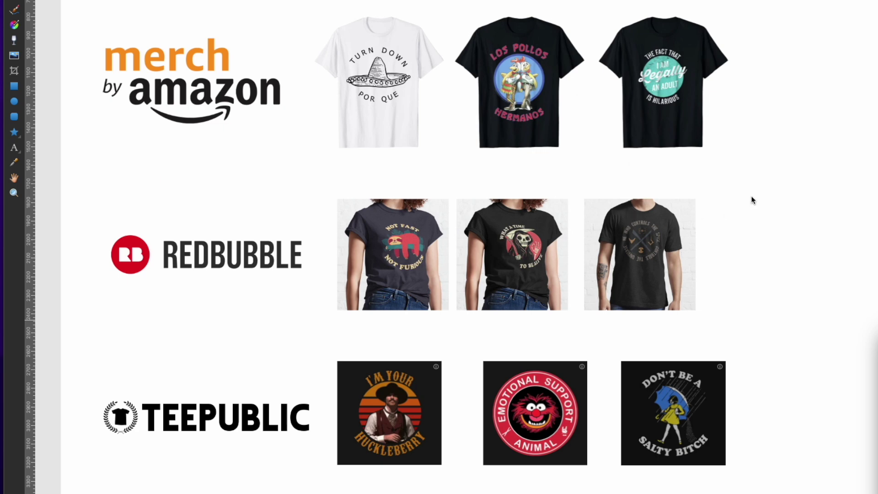
Step: Duplicate the EXAMPLES artboard twice, placing the copies side by side in a row to its right
{"action": "scroll", "coordinate": [752, 198], "scroll_direction": "down", "scroll_amount": 3}
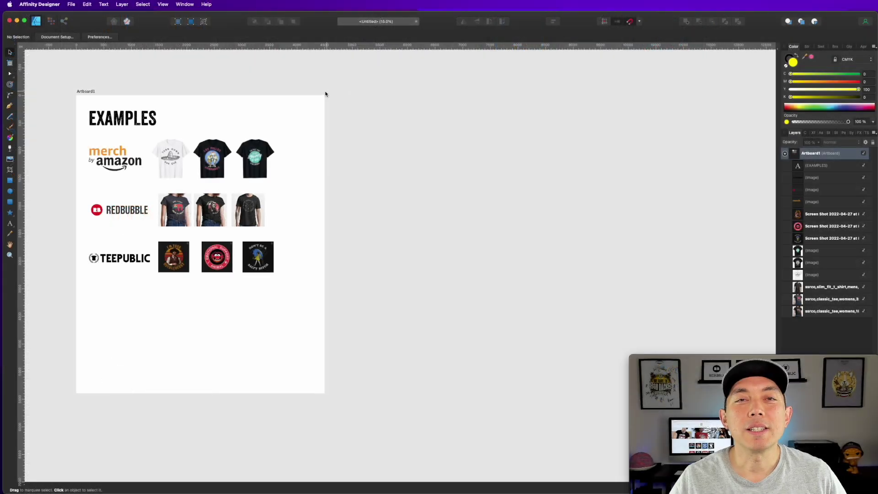
{"action": "left_click", "coordinate": [83, 91]}
{"action": "scroll", "coordinate": [67, 82], "scroll_direction": "right", "scroll_amount": 2}
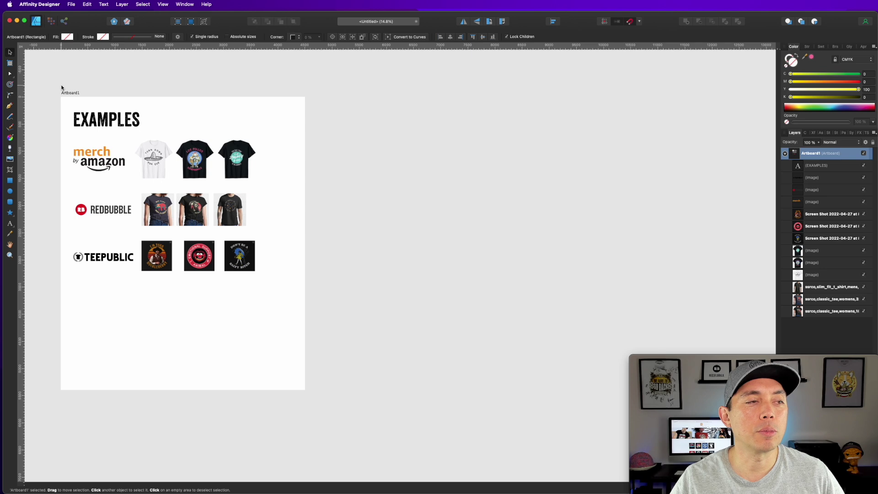
{"action": "left_click_drag", "start_coordinate": [73, 95], "coordinate": [347, 102]}
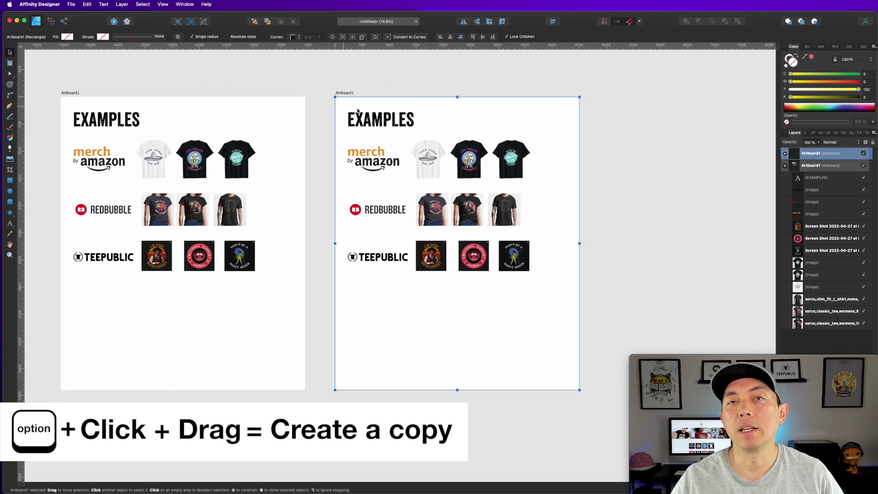
{"action": "left_click", "coordinate": [813, 133]}
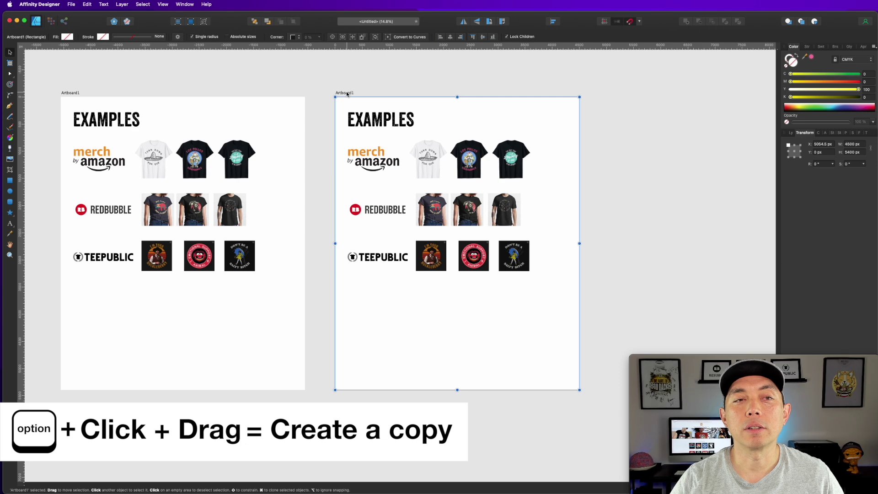
{"action": "left_click_drag", "start_coordinate": [347, 93], "coordinate": [624, 94]}
Step: Delete the heading, logos and shirt images from both copied artboards, leaving them blank
{"action": "left_click_drag", "start_coordinate": [333, 79], "coordinate": [561, 306]}
{"action": "key", "text": "Delete"}
{"action": "scroll", "coordinate": [586, 265], "scroll_direction": "right", "scroll_amount": 5}
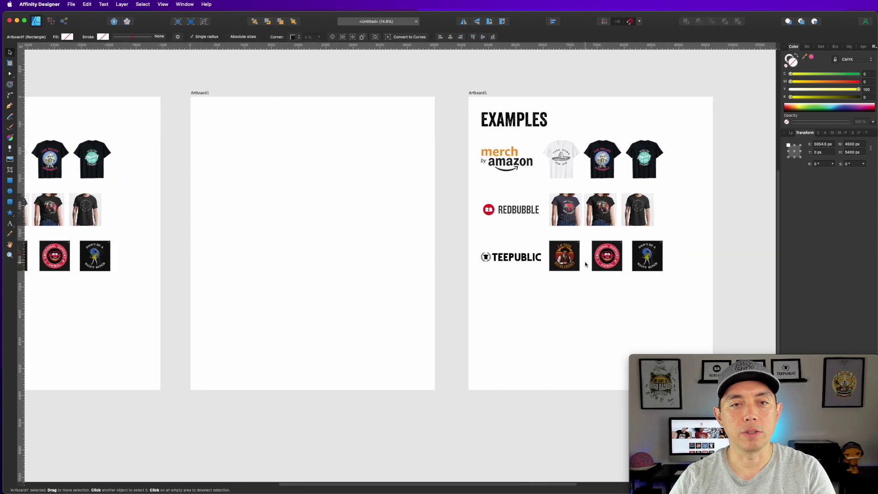
{"action": "left_click_drag", "start_coordinate": [461, 86], "coordinate": [710, 295]}
{"action": "key", "text": "Delete"}
{"action": "left_click", "coordinate": [447, 165]}
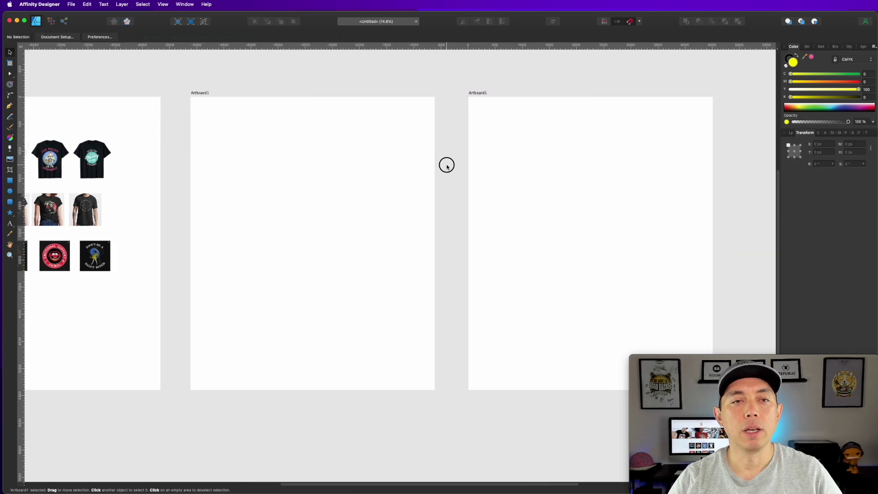
Step: Draw a yellow circle about 2844 px in diameter on the first blank artboard using the Ellipse tool
{"action": "left_click_drag", "start_coordinate": [302, 174], "coordinate": [437, 177]}
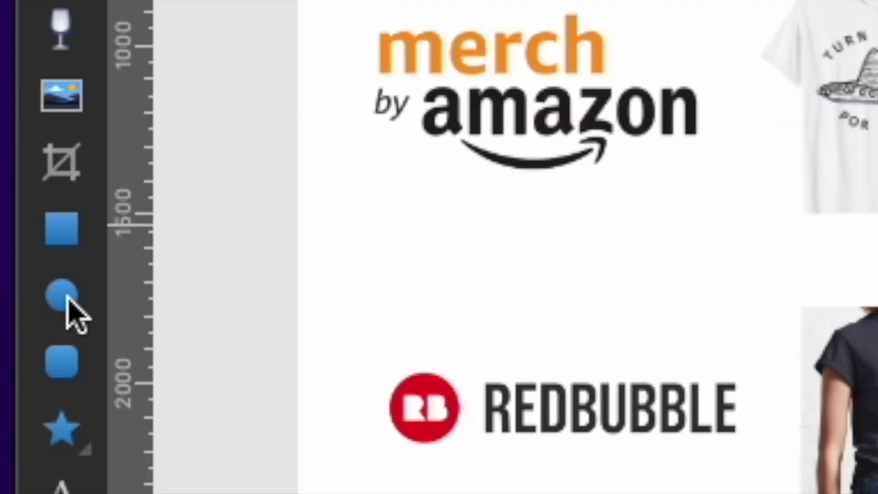
{"action": "left_click", "coordinate": [65, 297]}
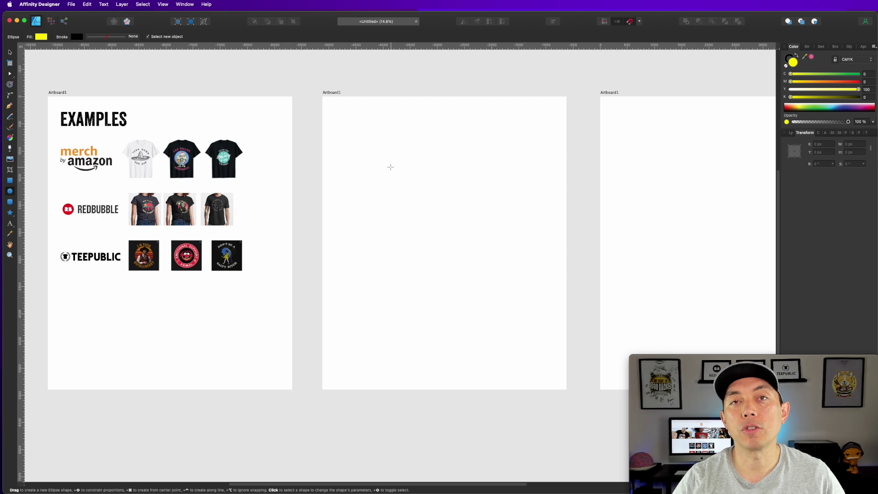
{"action": "left_click_drag", "start_coordinate": [390, 167], "coordinate": [544, 322]}
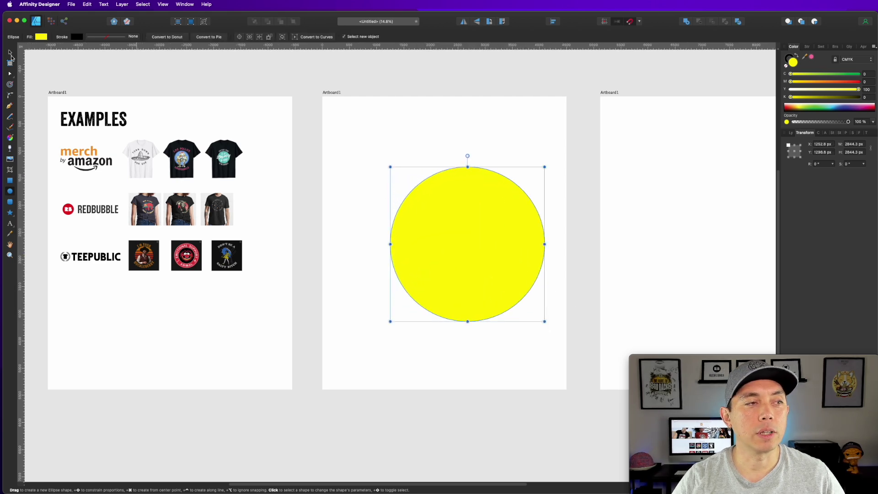
Step: Move the yellow circle up and left on its artboard and align it to the artboard's horizontal centre
{"action": "left_click", "coordinate": [10, 53]}
{"action": "left_click_drag", "start_coordinate": [447, 221], "coordinate": [425, 207]}
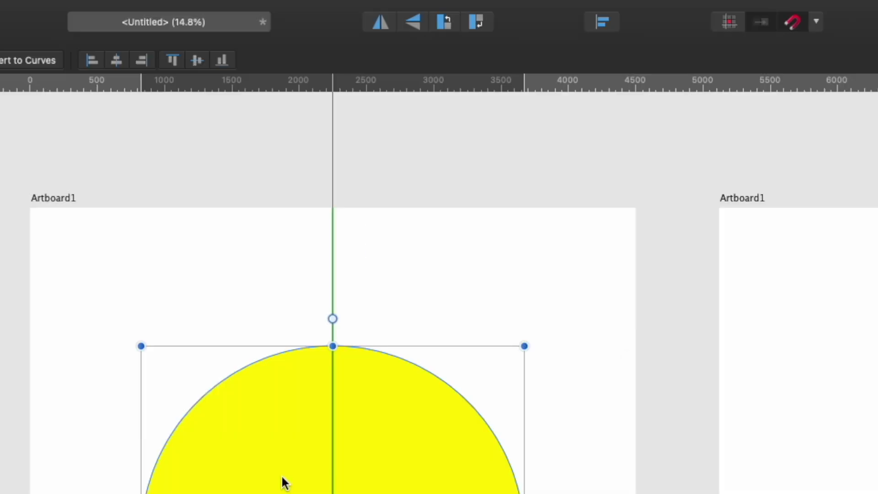
{"action": "mouse_move", "coordinate": [282, 483]}
{"action": "left_mouse_down"}
{"action": "mouse_move", "coordinate": [281, 471]}
{"action": "mouse_move", "coordinate": [282, 478]}
{"action": "left_mouse_up"}
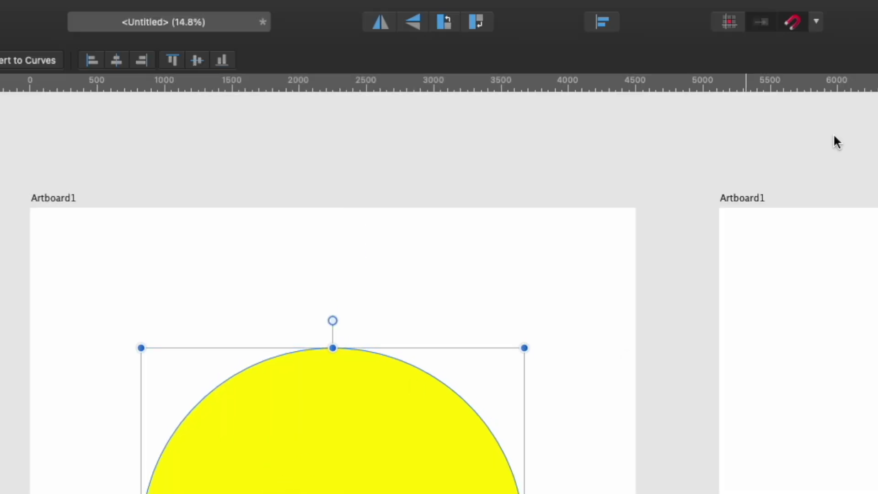
{"action": "left_click", "coordinate": [602, 21]}
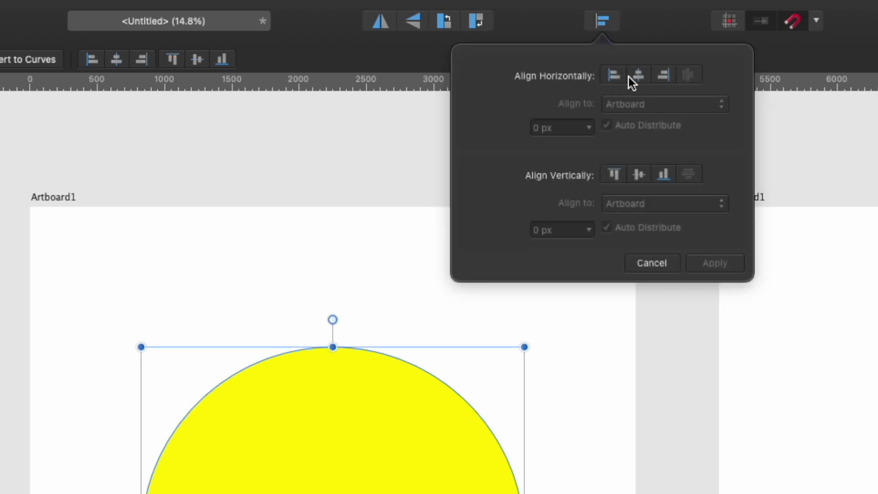
{"action": "left_click", "coordinate": [639, 75]}
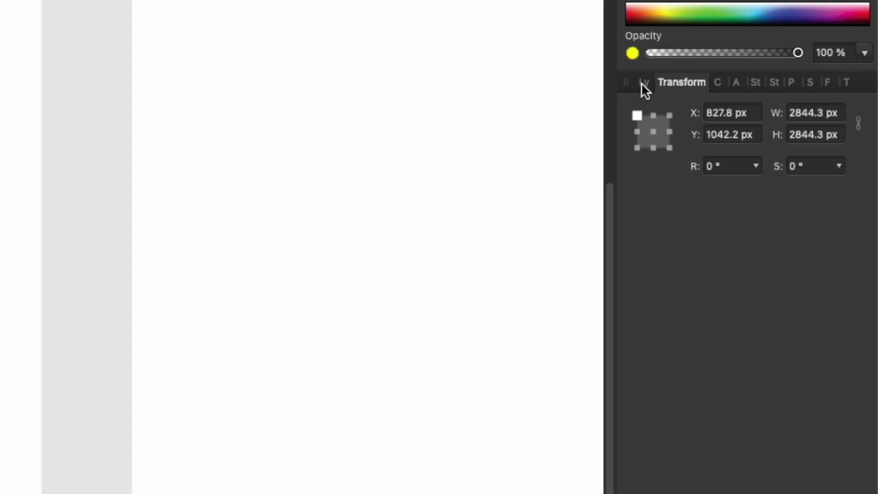
Step: Collapse the EXAMPLES artboard's layers and duplicate the yellow circle's layer
{"action": "left_click", "coordinate": [791, 133]}
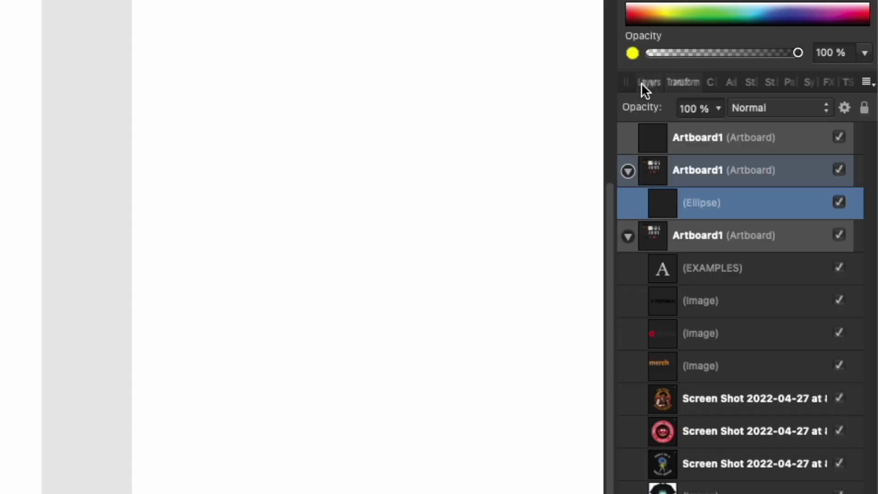
{"action": "left_click", "coordinate": [628, 237]}
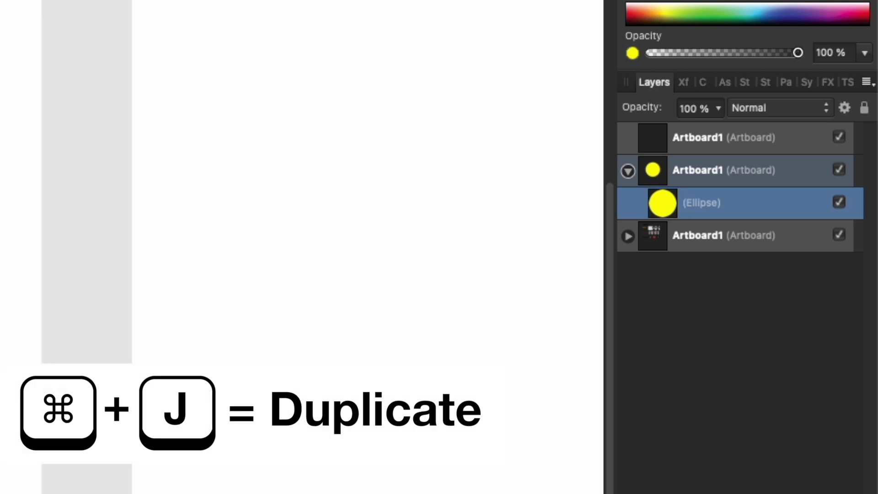
{"action": "key", "text": "super+j"}
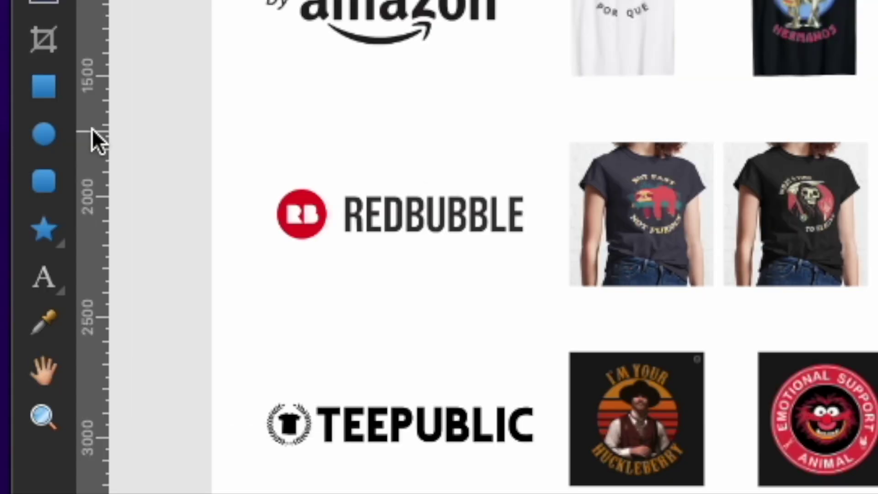
Step: Add the path text WORD along the upper outline of the duplicated circle and colour the text black
{"action": "left_click", "coordinate": [38, 276]}
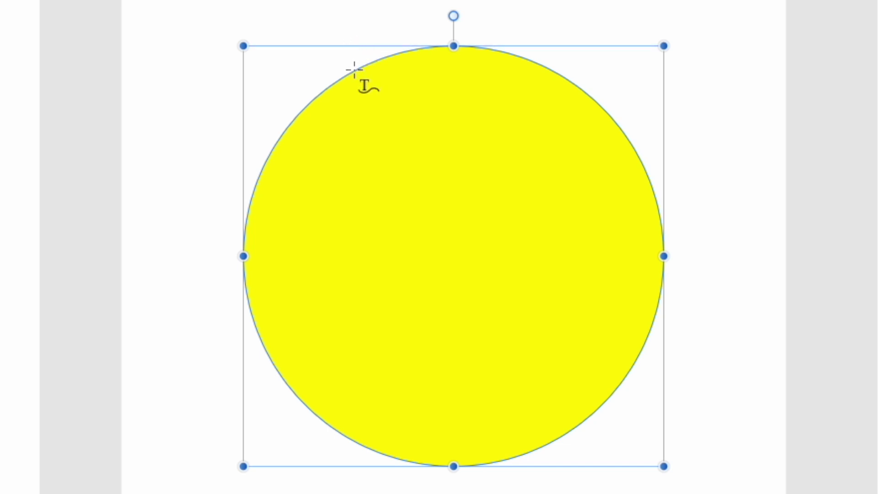
{"action": "left_click", "coordinate": [351, 68]}
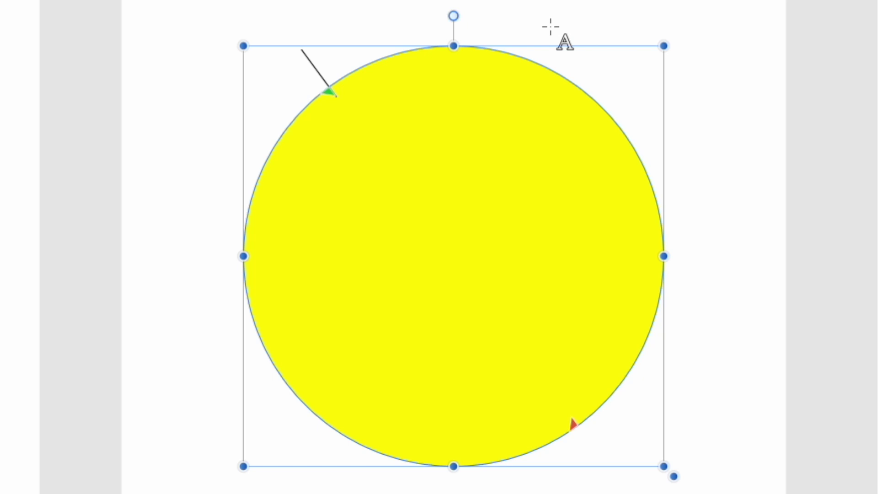
{"action": "type", "text": "WORD"}
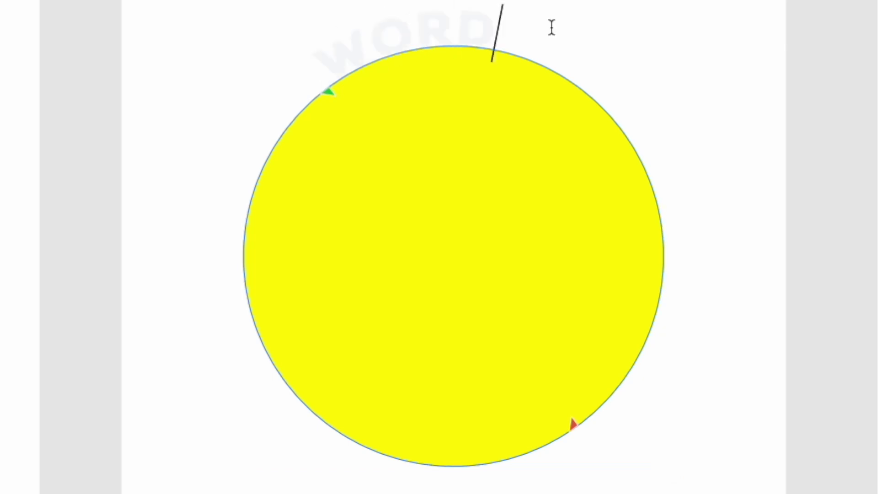
{"action": "key", "text": "ctrl+a"}
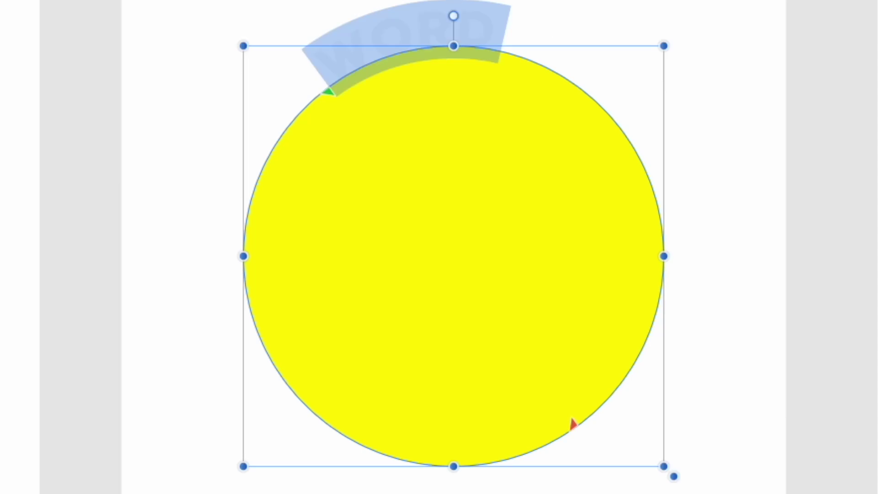
{"action": "key", "text": "Escape"}
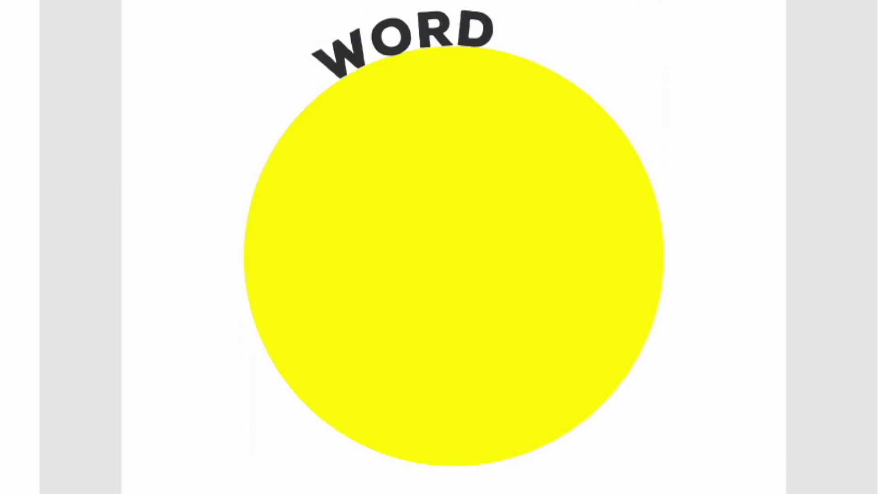
Step: Extend the curved text to read WORD1 WORD2
{"action": "double_click", "coordinate": [476, 69]}
{"action": "left_click", "coordinate": [479, 27]}
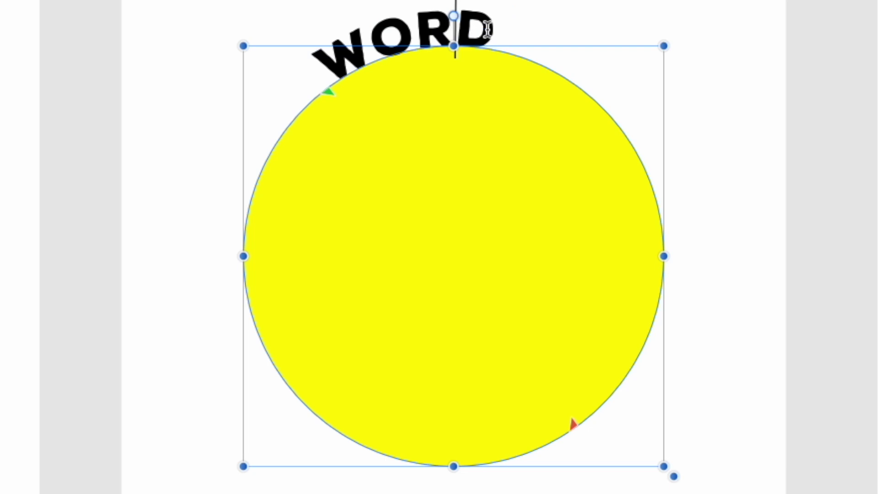
{"action": "type", "text": "1"}
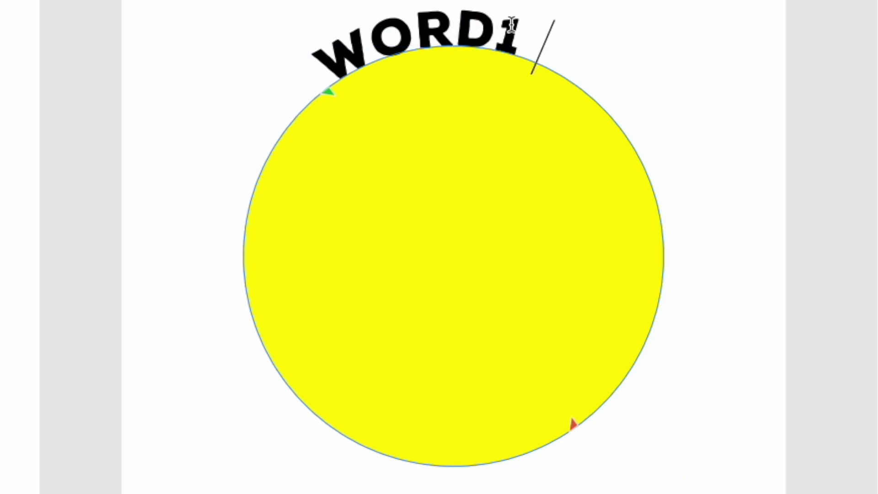
{"action": "type", "text": " WORD"}
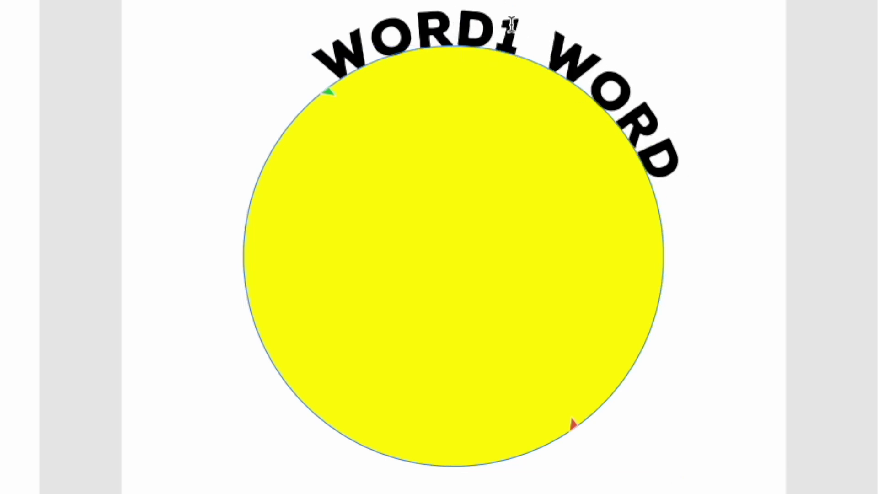
{"action": "type", "text": "2"}
{"action": "key", "text": "Escape"}
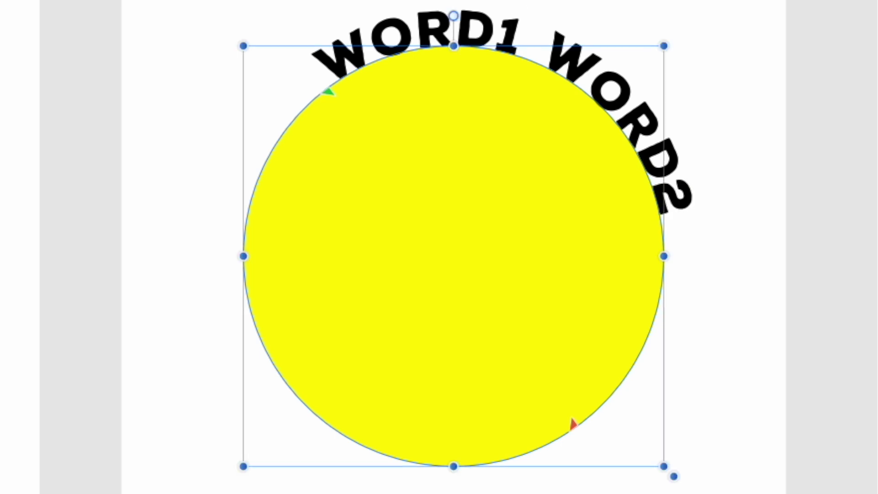
Step: Move the path text's start and end markers to the circle's left and right midpoints and centre-align the text between them
{"action": "mouse_move", "coordinate": [328, 91]}
{"action": "left_mouse_down"}
{"action": "mouse_move", "coordinate": [295, 116]}
{"action": "mouse_move", "coordinate": [247, 258]}
{"action": "left_mouse_up"}
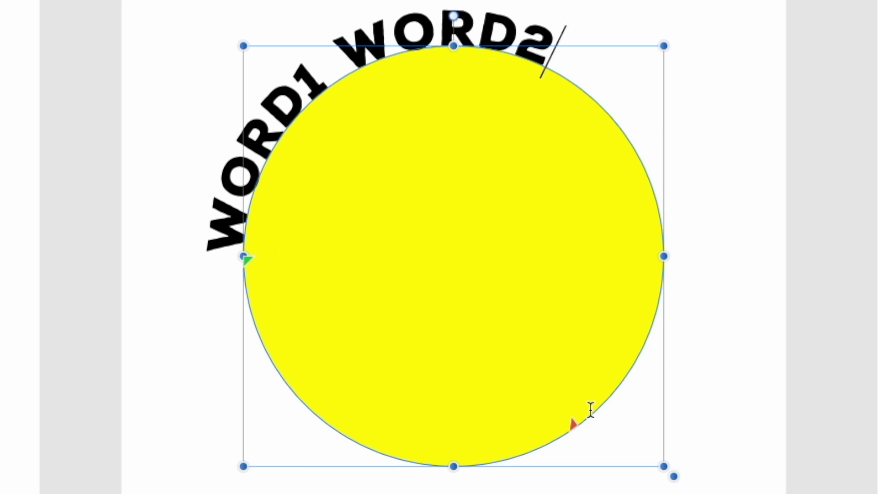
{"action": "left_click_drag", "start_coordinate": [572, 428], "coordinate": [713, 255]}
{"action": "double_click", "coordinate": [295, 87]}
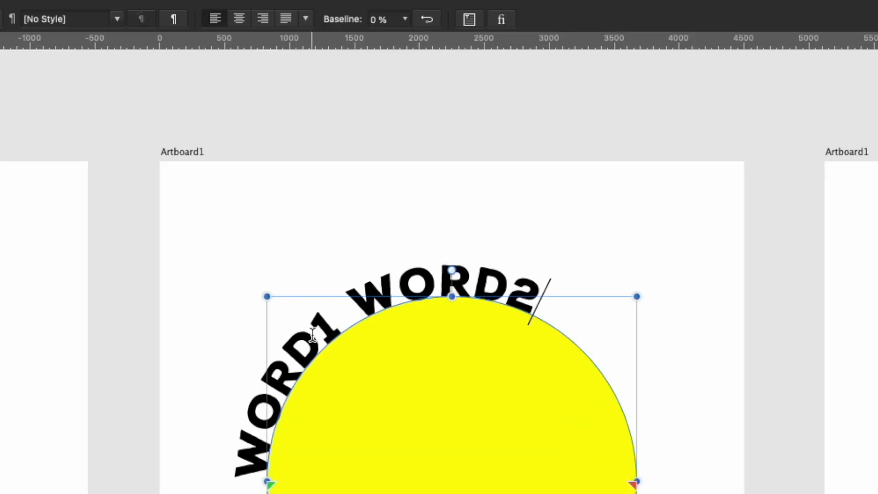
{"action": "left_click", "coordinate": [311, 333]}
{"action": "triple_click", "coordinate": [311, 333]}
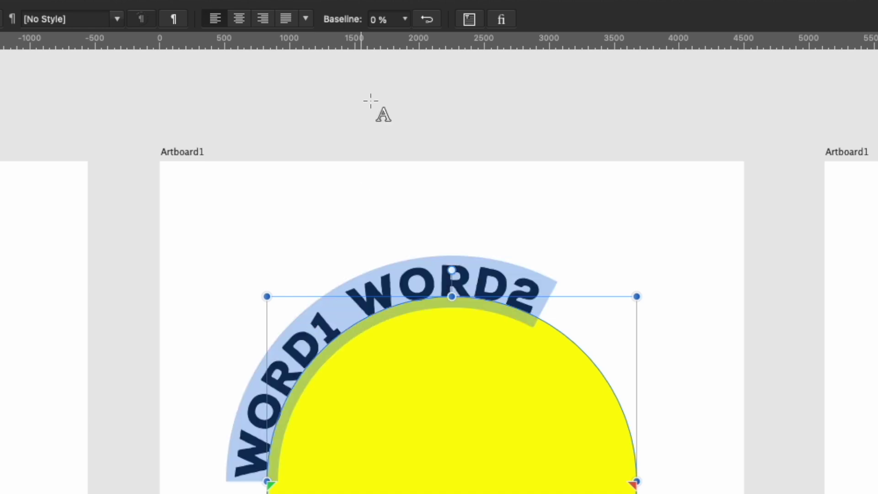
{"action": "left_click", "coordinate": [245, 18]}
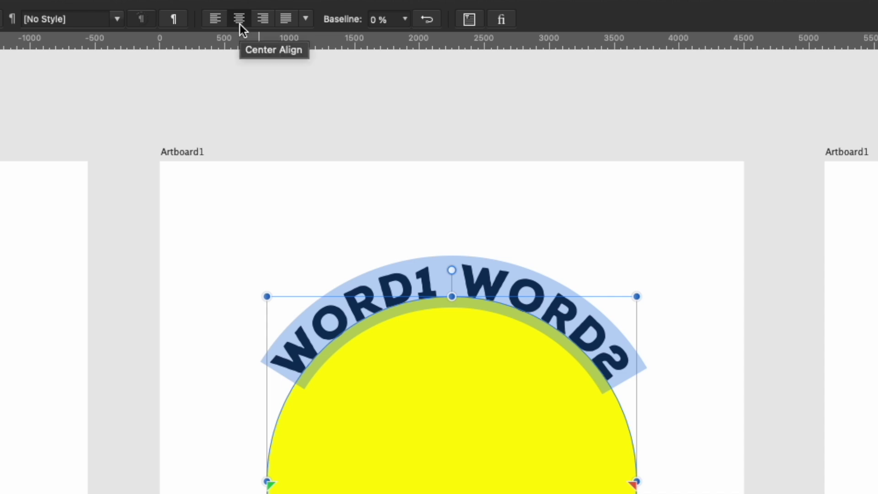
{"action": "left_click", "coordinate": [441, 242]}
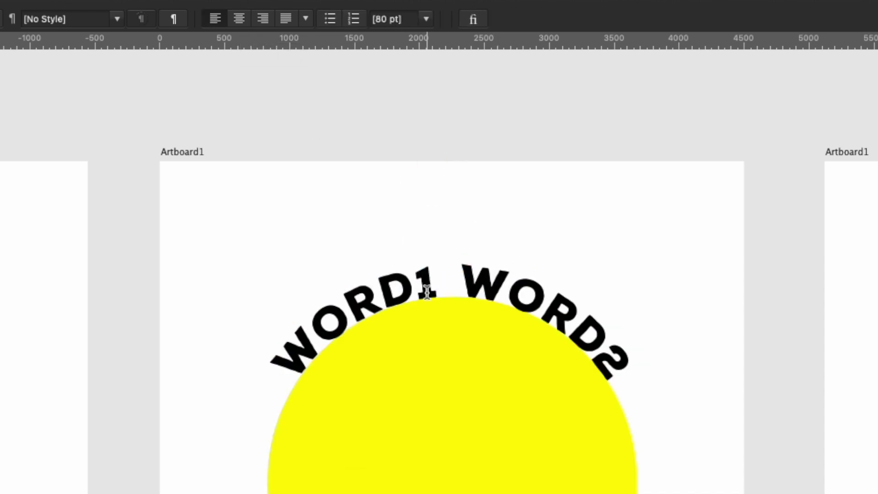
Step: Set the baseline of the whole WORD1 WORD2 text to -28 % to offset it outward from the circle
{"action": "triple_click", "coordinate": [428, 298]}
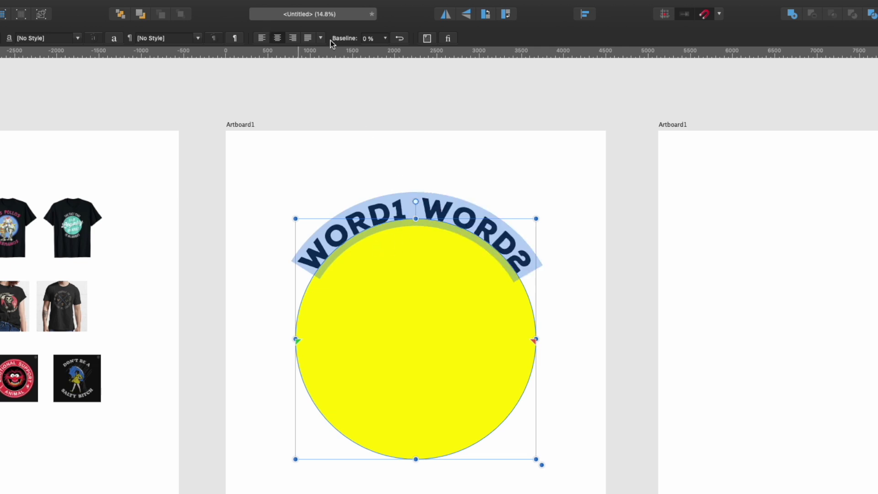
{"action": "left_click", "coordinate": [385, 39]}
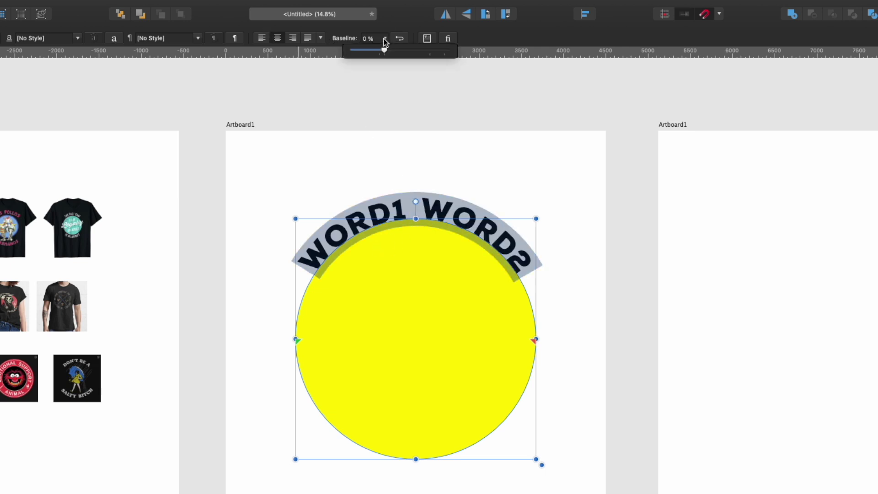
{"action": "left_click", "coordinate": [386, 40]}
{"action": "left_click", "coordinate": [386, 40]}
{"action": "mouse_move", "coordinate": [383, 49]}
{"action": "left_mouse_down"}
{"action": "mouse_move", "coordinate": [433, 49]}
{"action": "mouse_move", "coordinate": [366, 54]}
{"action": "left_mouse_up"}
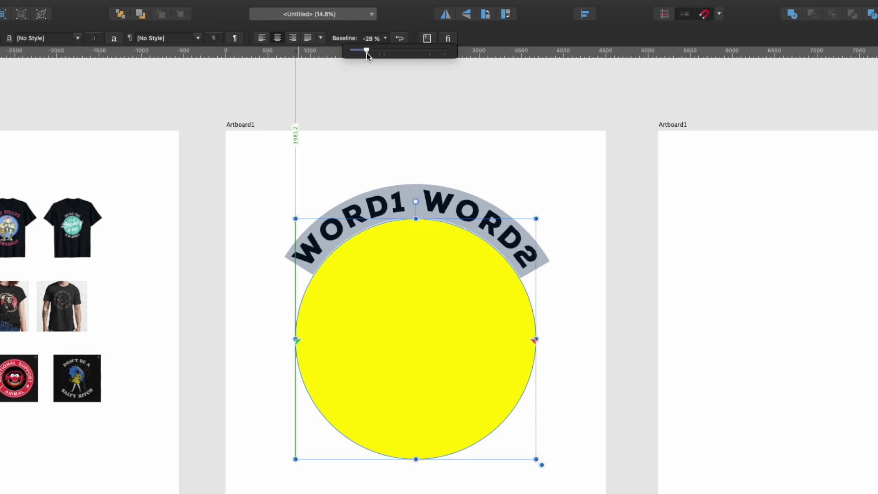
{"action": "left_click", "coordinate": [514, 164]}
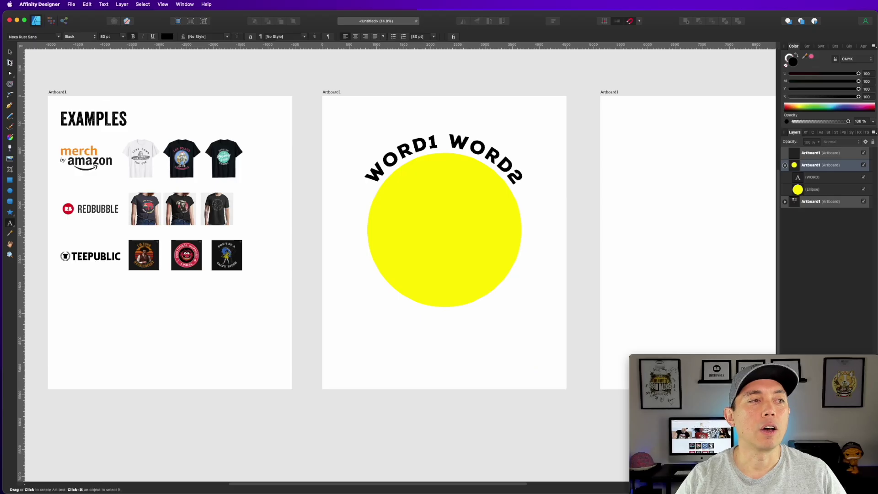
Step: Duplicate the curved WORD1 WORD2 text and swap the copy's start and end markers between the circle's side midpoints so it follows the lower half
{"action": "key", "text": "v"}
{"action": "left_click", "coordinate": [461, 210]}
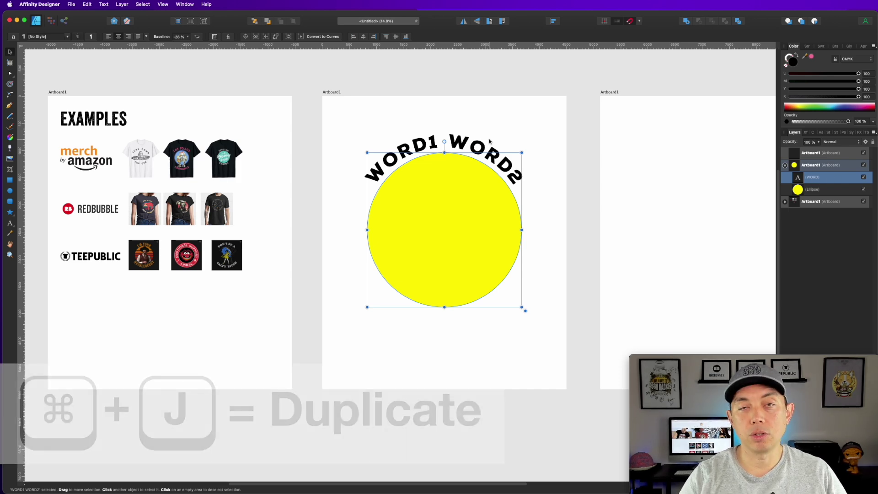
{"action": "key", "text": "super+j"}
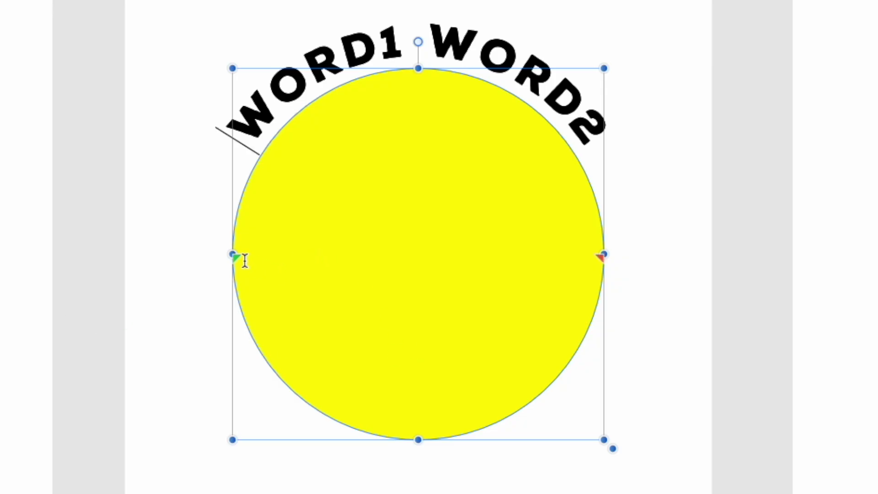
{"action": "left_click_drag", "start_coordinate": [235, 257], "coordinate": [637, 370]}
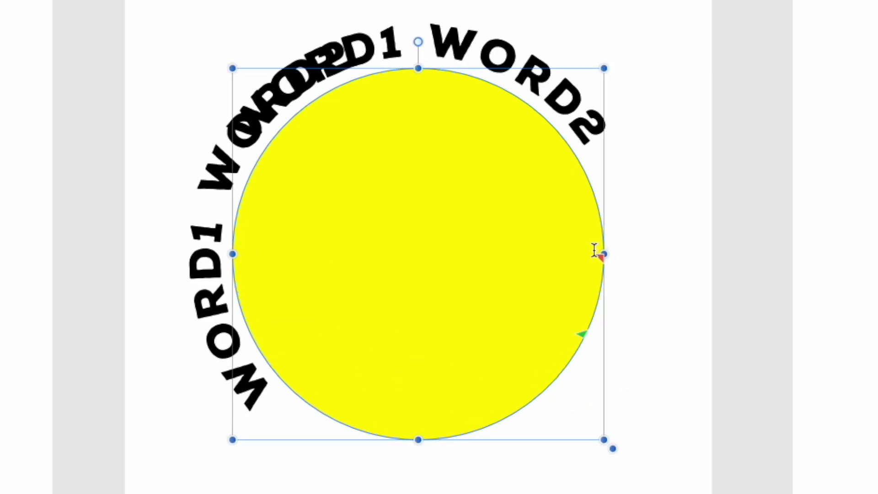
{"action": "left_click_drag", "start_coordinate": [602, 256], "coordinate": [263, 249]}
{"action": "left_click_drag", "start_coordinate": [583, 335], "coordinate": [623, 259]}
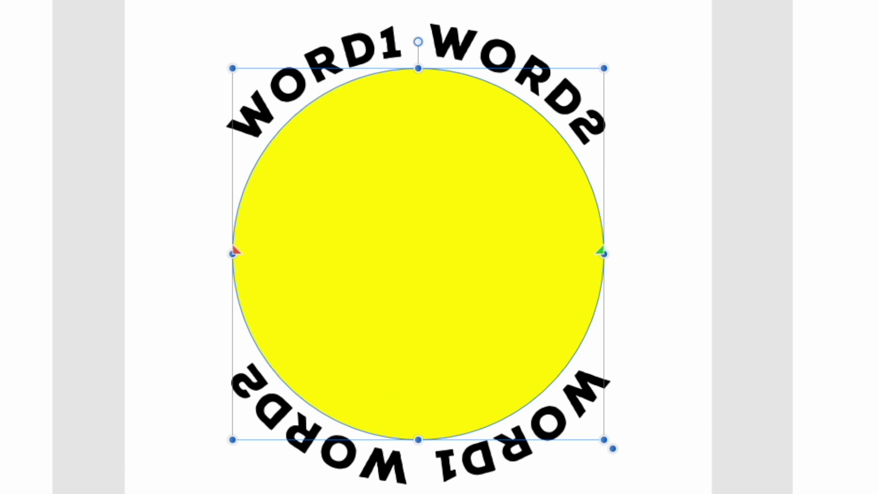
Step: Reverse the text path of the whole lower WORD1 WORD2 copy so it reads upright
{"action": "triple_click", "coordinate": [507, 463]}
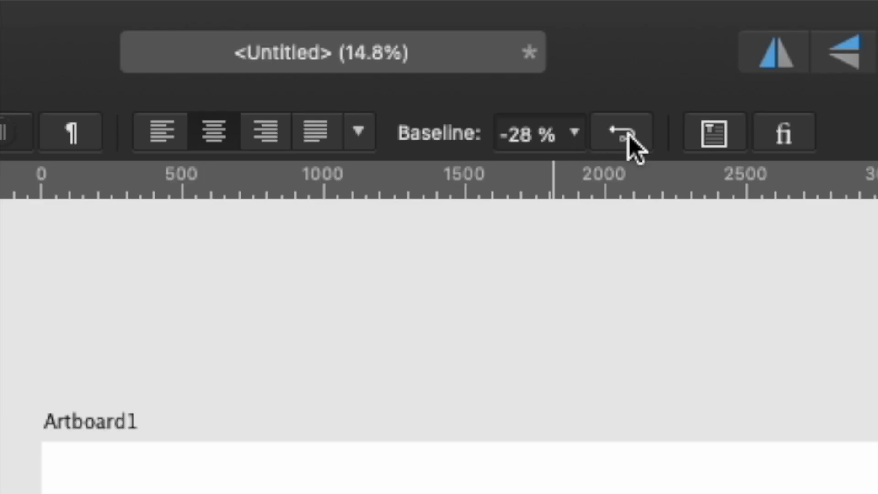
{"action": "left_click", "coordinate": [623, 139]}
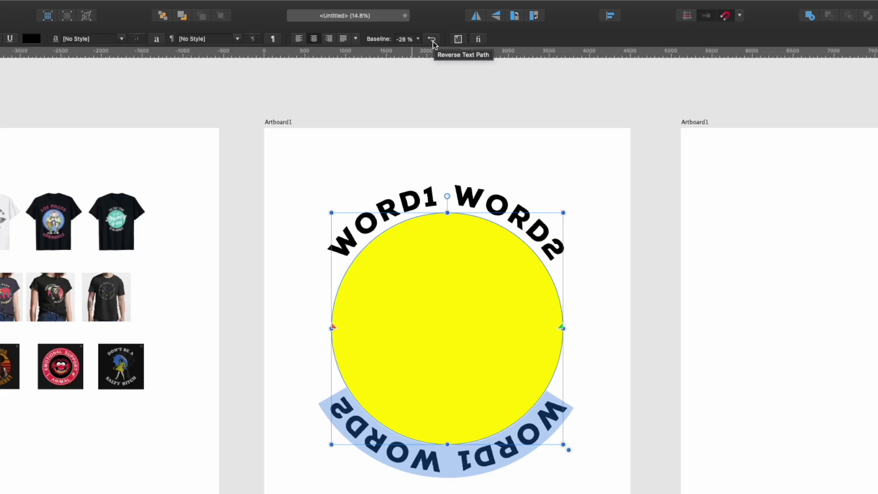
{"action": "left_click", "coordinate": [623, 137]}
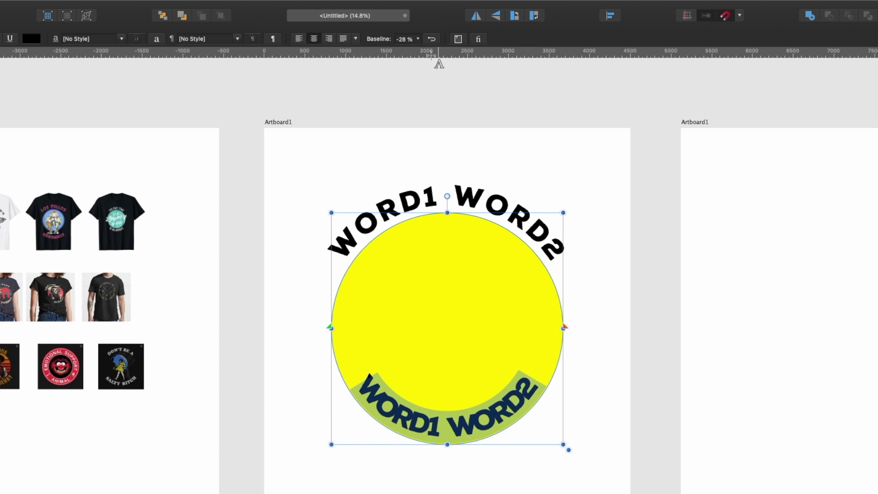
Step: Set the lower text's baseline to 98 % to offset it outside the circle
{"action": "left_click", "coordinate": [418, 40]}
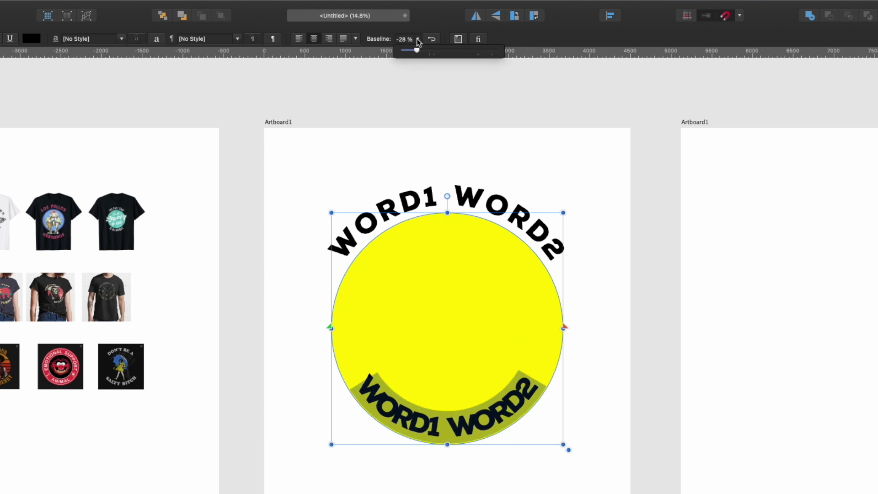
{"action": "left_click_drag", "start_coordinate": [419, 52], "coordinate": [498, 55]}
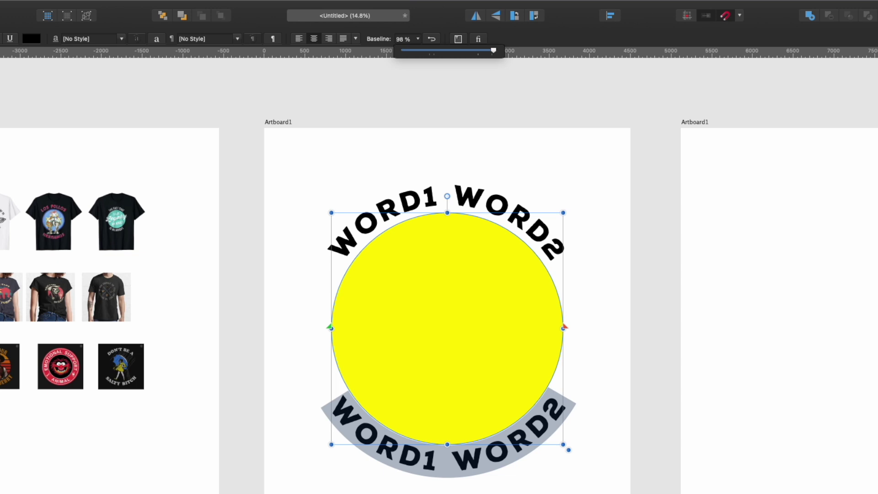
{"action": "left_click", "coordinate": [541, 172]}
{"action": "left_click", "coordinate": [541, 172]}
Step: Change the lower curved text to read WORD3 WORD4 and deselect it
{"action": "left_click", "coordinate": [426, 463]}
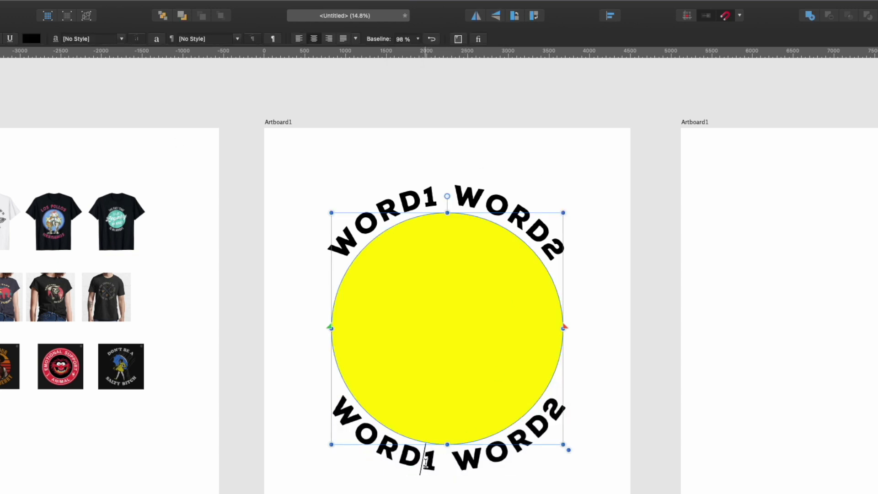
{"action": "left_click_drag", "start_coordinate": [426, 461], "coordinate": [433, 458]}
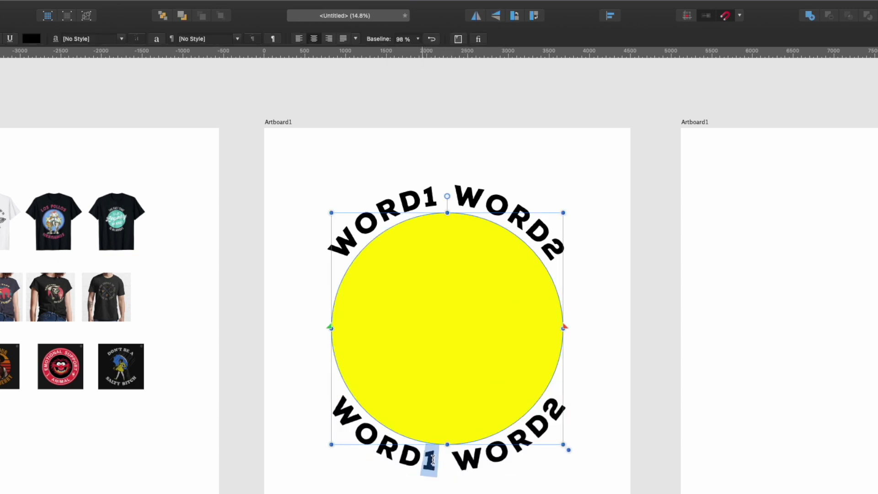
{"action": "type", "text": "3"}
{"action": "left_click_drag", "start_coordinate": [555, 405], "coordinate": [564, 398]}
{"action": "type", "text": "4"}
{"action": "key", "text": "Escape"}
{"action": "key", "text": "Escape"}
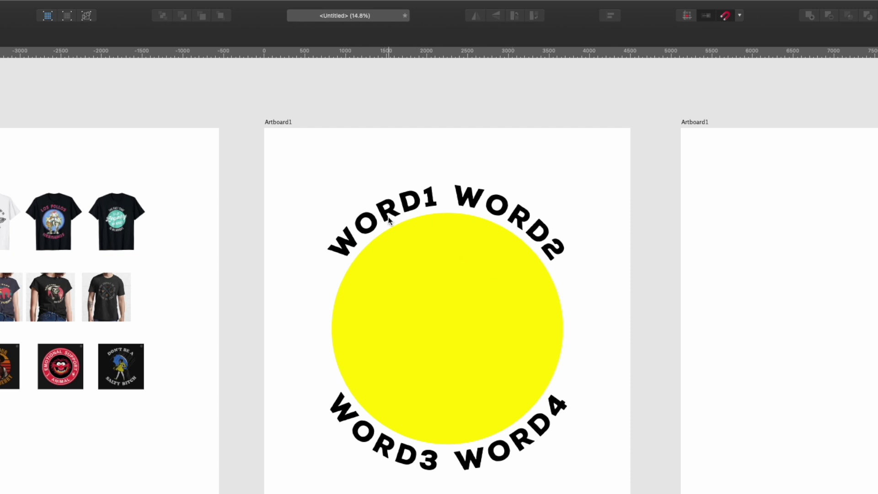
{"action": "left_click", "coordinate": [373, 204]}
{"action": "left_click", "coordinate": [377, 205]}
{"action": "double_click", "coordinate": [382, 206]}
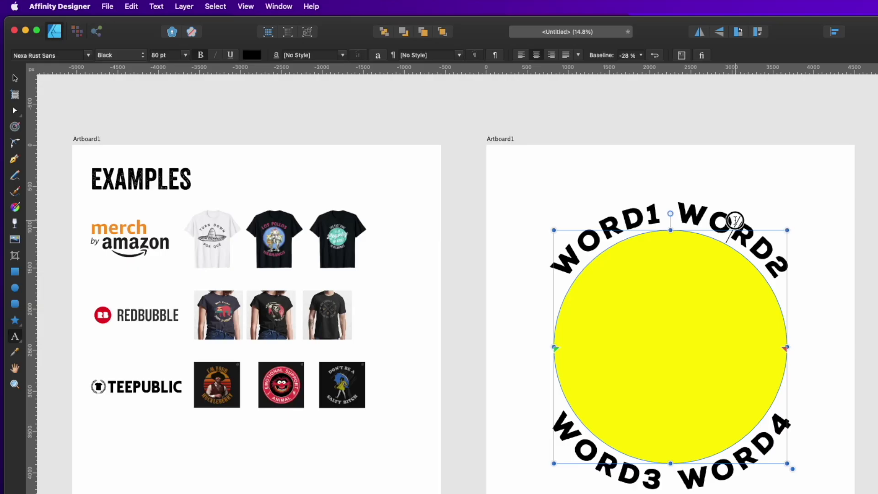
{"action": "left_click", "coordinate": [15, 78]}
{"action": "left_click", "coordinate": [681, 145]}
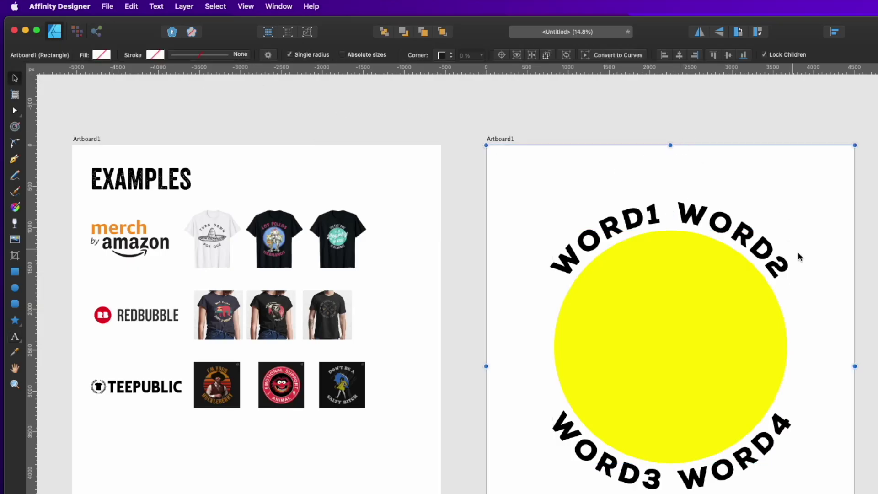
{"action": "left_click", "coordinate": [868, 150]}
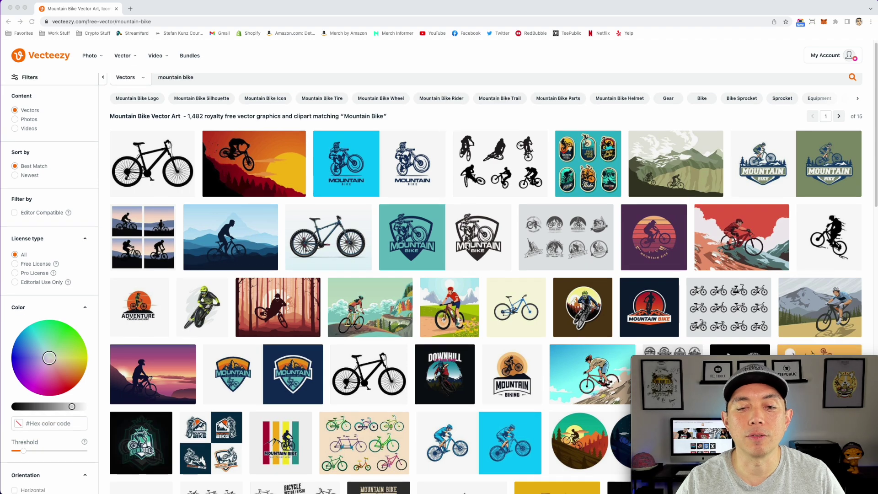
Step: Browse the mountain bike vectors on Vecteezy in the browser and open the Bike mountain line art illustration
{"action": "scroll", "coordinate": [244, 213], "scroll_direction": "down", "scroll_amount": 1}
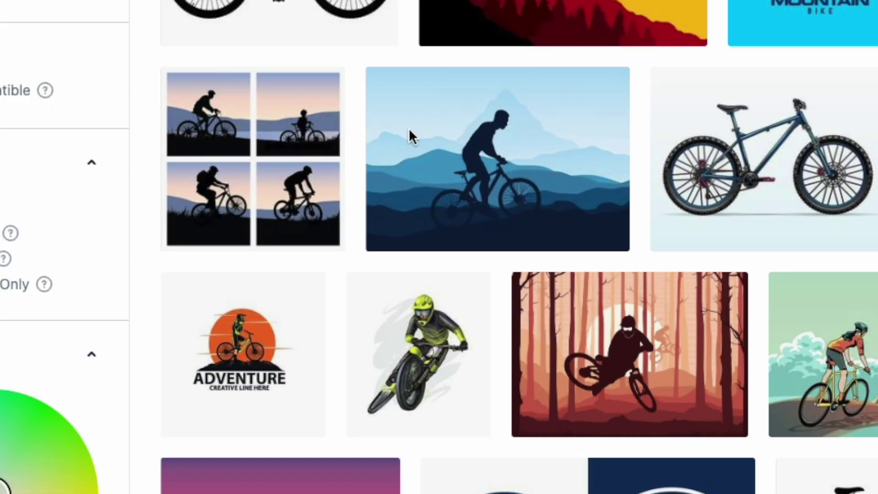
{"action": "scroll", "coordinate": [302, 350], "scroll_direction": "down", "scroll_amount": 1}
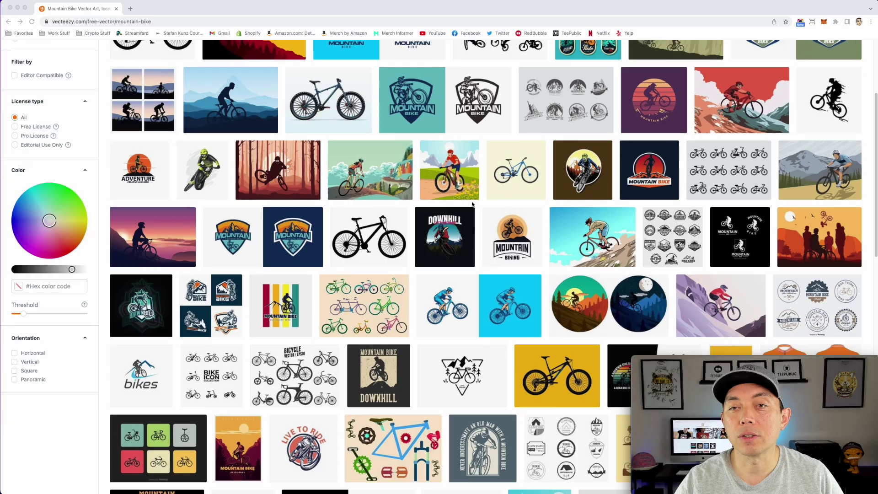
{"action": "scroll", "coordinate": [577, 173], "scroll_direction": "down", "scroll_amount": 3}
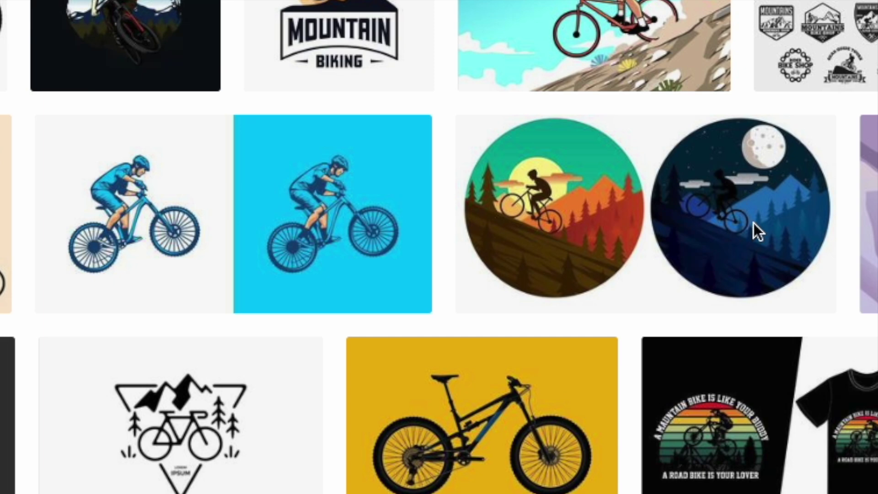
{"action": "scroll", "coordinate": [652, 353], "scroll_direction": "down", "scroll_amount": 1}
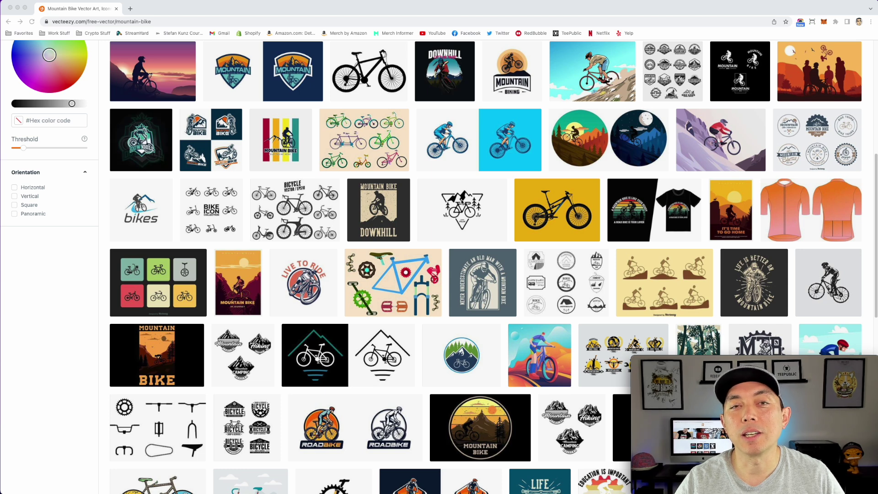
{"action": "left_click", "coordinate": [462, 196]}
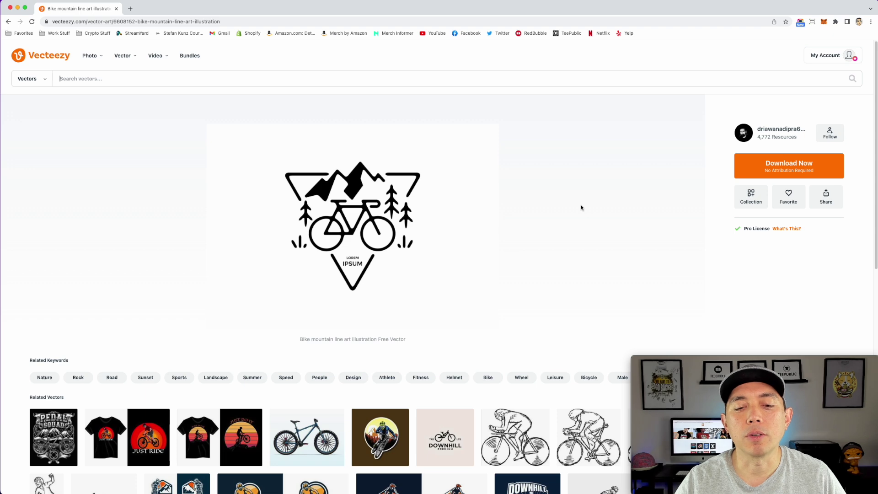
{"action": "scroll", "coordinate": [382, 335], "scroll_direction": "down", "scroll_amount": 5}
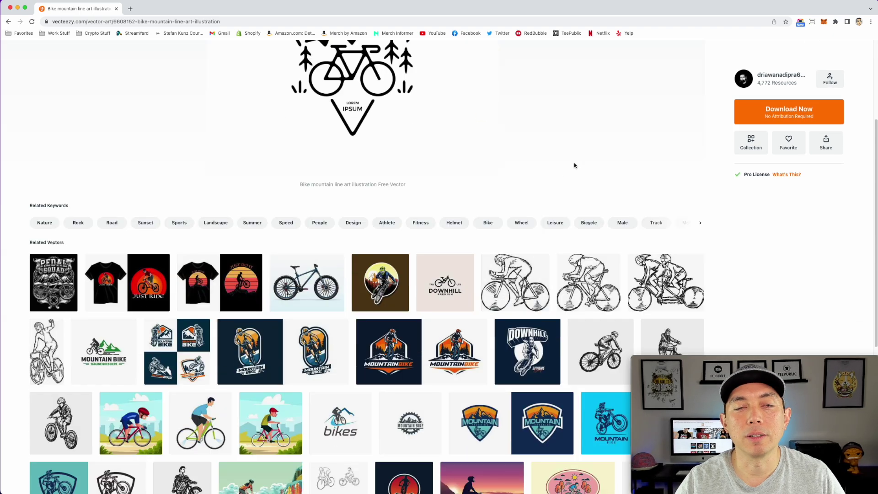
{"action": "scroll", "coordinate": [575, 165], "scroll_direction": "up", "scroll_amount": 5}
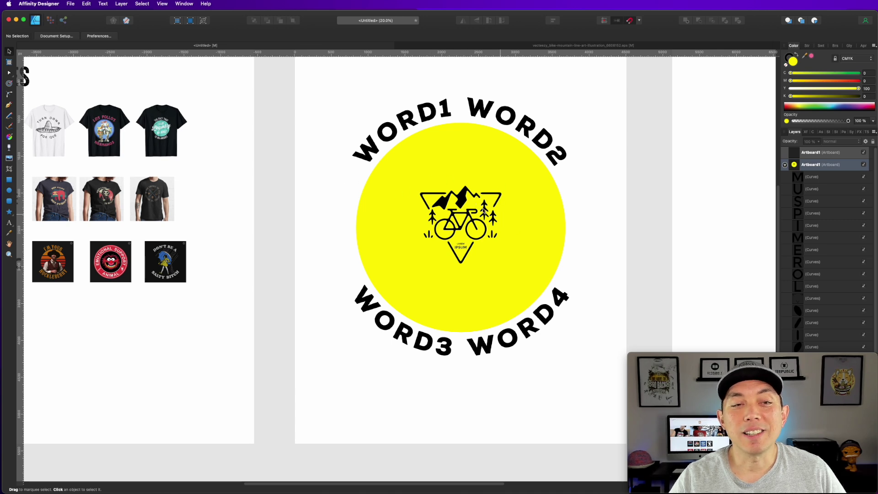
Step: Select the whole bike and mountain illustration and enlarge it until it spans the yellow circle
{"action": "left_click_drag", "start_coordinate": [339, 173], "coordinate": [544, 290]}
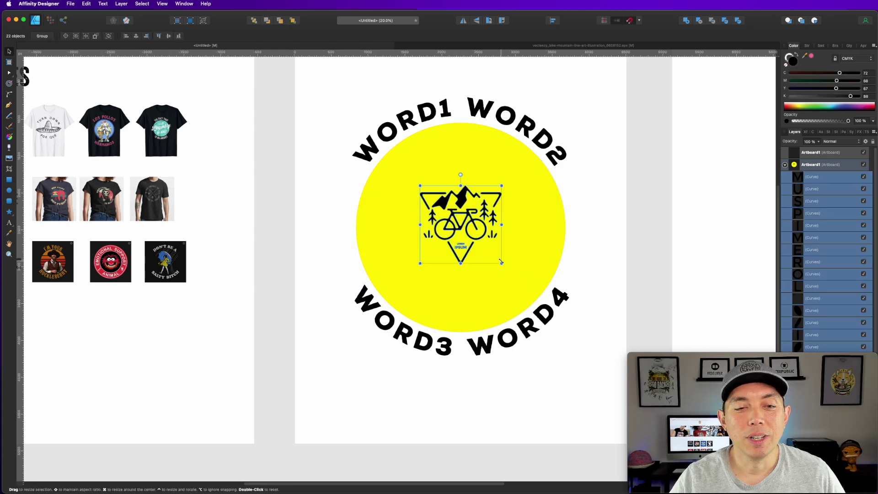
{"action": "left_click_drag", "start_coordinate": [503, 264], "coordinate": [579, 337]}
{"action": "left_click", "coordinate": [620, 253]}
Step: Remove the triangular frame lines from around the bike and mountain illustration
{"action": "left_click", "coordinate": [570, 180]}
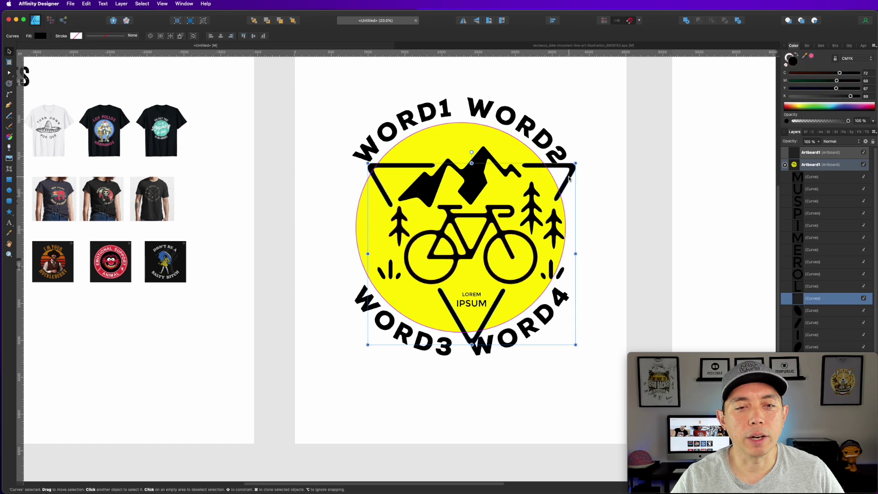
{"action": "double_click", "coordinate": [571, 180]}
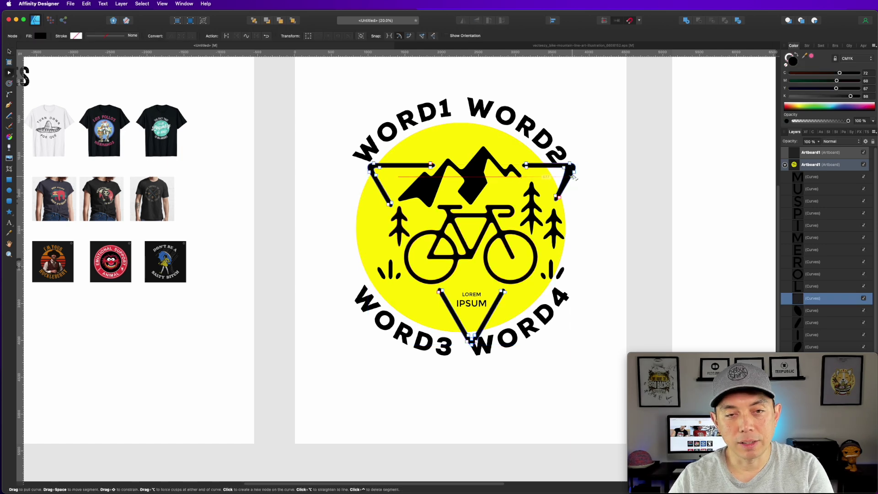
{"action": "left_click_drag", "start_coordinate": [572, 167], "coordinate": [564, 168]}
{"action": "left_click_drag", "start_coordinate": [309, 157], "coordinate": [437, 194]}
{"action": "left_click_drag", "start_coordinate": [350, 166], "coordinate": [392, 206]}
{"action": "key", "text": "Delete"}
{"action": "key", "text": "cmd+z"}
{"action": "left_click", "coordinate": [255, 124]}
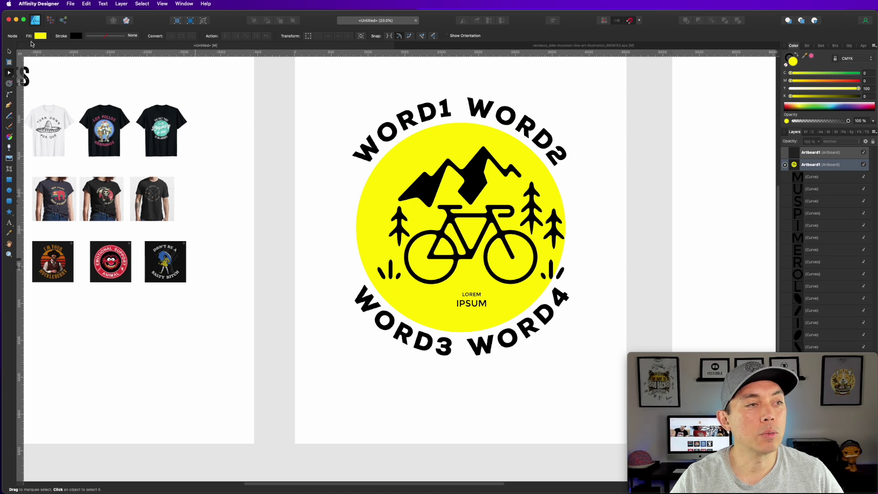
Step: Delete the LOREM IPSUM lettering below the bike
{"action": "left_click", "coordinate": [9, 52]}
{"action": "left_click_drag", "start_coordinate": [643, 127], "coordinate": [339, 306]}
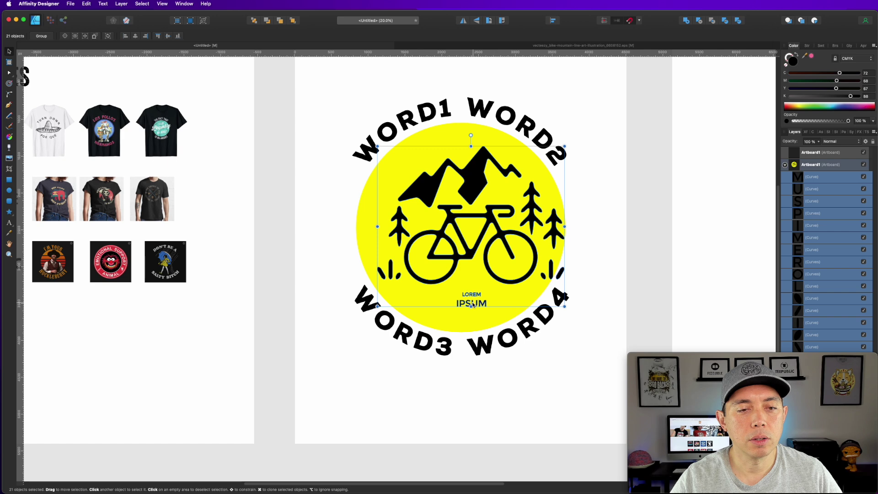
{"action": "left_click", "coordinate": [511, 327]}
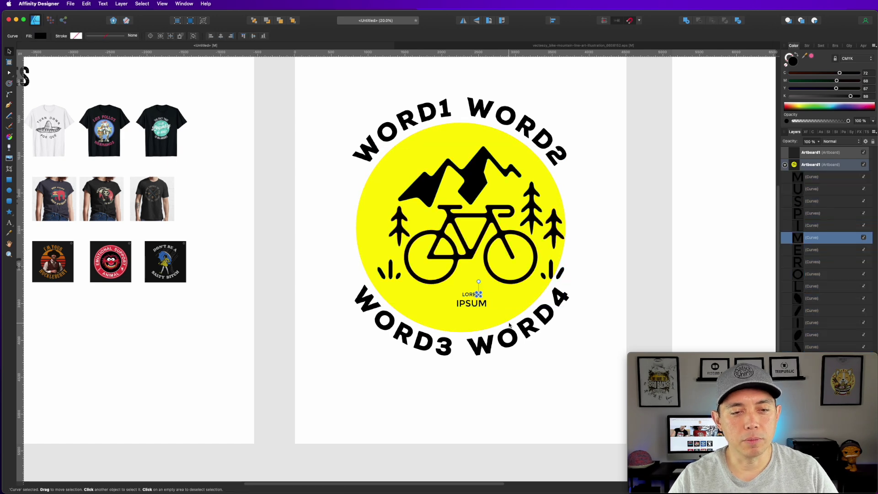
{"action": "left_click_drag", "start_coordinate": [535, 376], "coordinate": [445, 286]}
{"action": "key", "text": "Delete"}
Step: Select all the remaining mountain, tree, grass and bike curves and centre them horizontally in the yellow circle
{"action": "left_click_drag", "start_coordinate": [601, 137], "coordinate": [343, 304]}
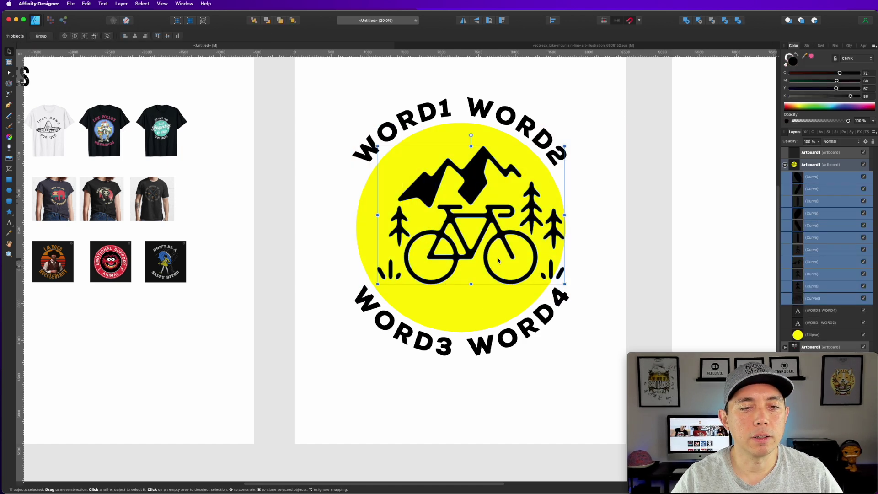
{"action": "left_click_drag", "start_coordinate": [518, 242], "coordinate": [508, 238]}
{"action": "mouse_move", "coordinate": [555, 281]}
{"action": "left_mouse_down"}
{"action": "mouse_move", "coordinate": [549, 276]}
{"action": "mouse_move", "coordinate": [556, 283]}
{"action": "left_mouse_up"}
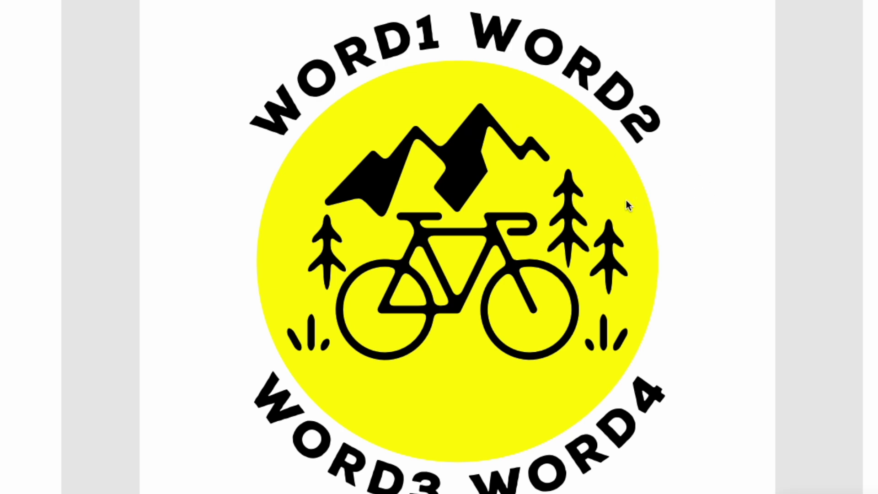
Step: Shrink the yellow circle proportionally and centre it within the ring of curved text, leaving a wider gap to the words
{"action": "left_click", "coordinate": [639, 191]}
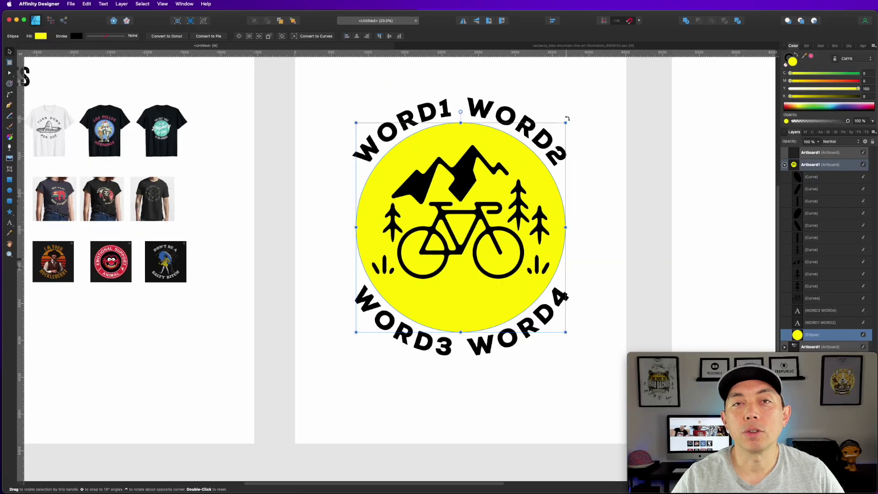
{"action": "left_click_drag", "start_coordinate": [568, 118], "coordinate": [541, 139]}
{"action": "left_click_drag", "start_coordinate": [466, 290], "coordinate": [477, 280]}
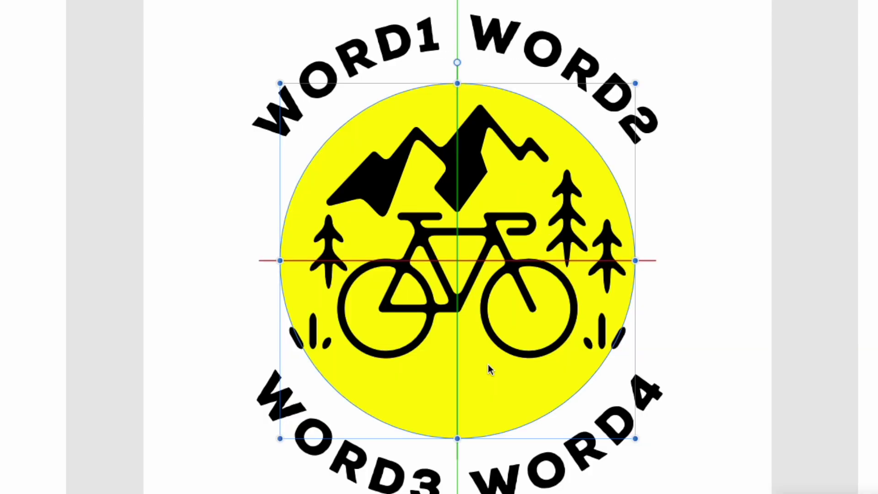
{"action": "left_click_drag", "start_coordinate": [488, 364], "coordinate": [487, 365]}
{"action": "left_click", "coordinate": [787, 183]}
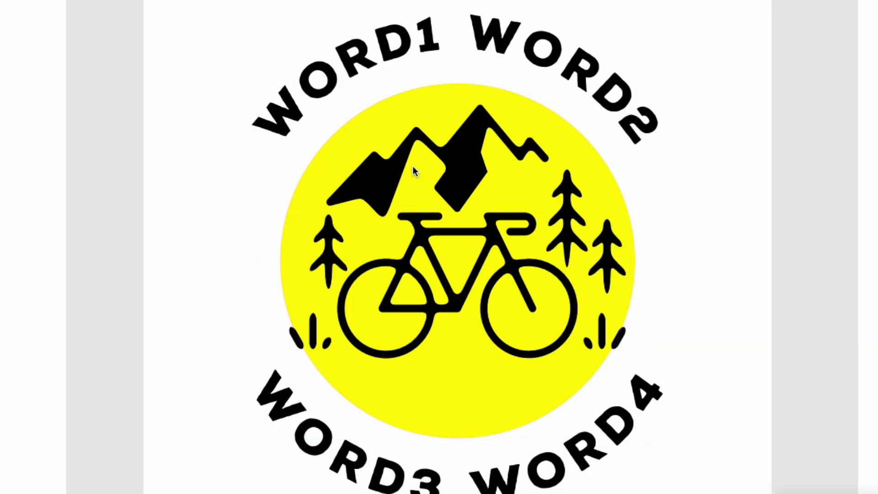
Step: Enlarge the mountain shape and reposition it above the bike so its peak slightly overlaps the circle's upper edge
{"action": "left_click", "coordinate": [441, 158]}
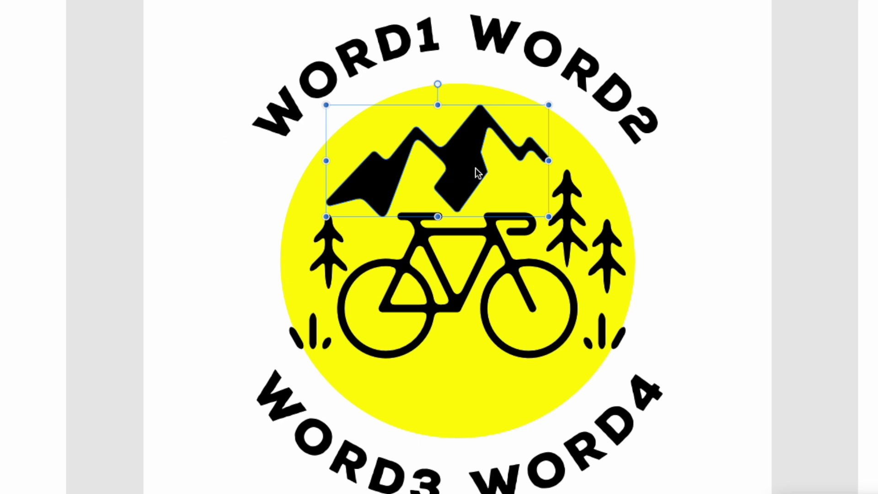
{"action": "left_click_drag", "start_coordinate": [553, 100], "coordinate": [587, 85]}
{"action": "left_click_drag", "start_coordinate": [490, 157], "coordinate": [476, 149]}
{"action": "left_click", "coordinate": [721, 196]}
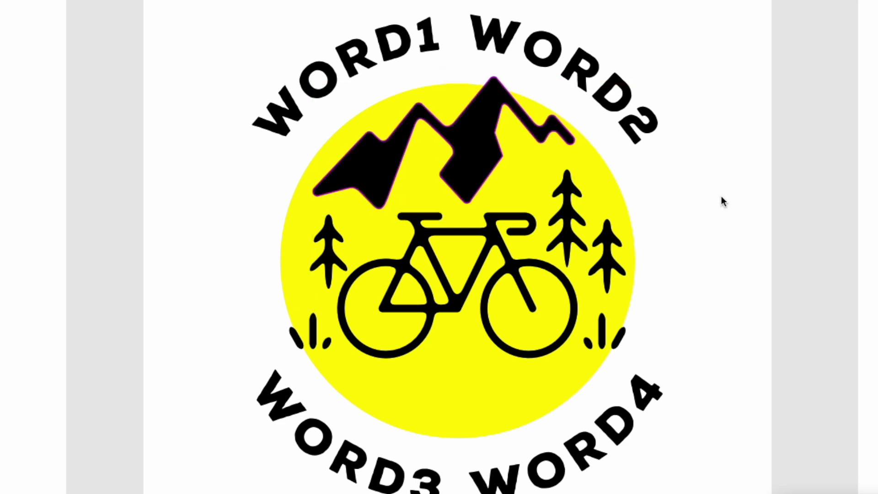
Step: Shrink the bike slightly, keeping it centred between the trees and grass in the yellow circle
{"action": "left_click", "coordinate": [610, 279]}
{"action": "left_click", "coordinate": [603, 327]}
{"action": "left_click", "coordinate": [701, 317]}
{"action": "left_click", "coordinate": [531, 265]}
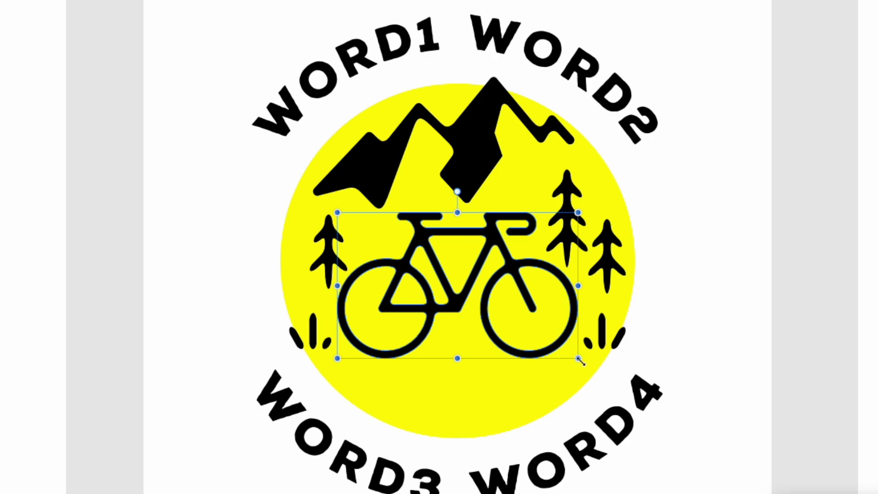
{"action": "left_click", "coordinate": [778, 205]}
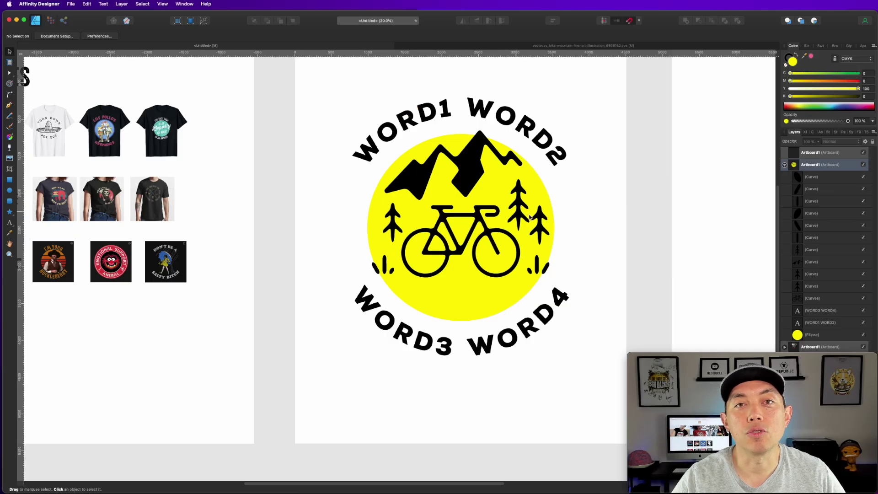
Step: Draw a black arc beneath the bike with the Pen tool, following the circle's lower edge, and thicken its stroke
{"action": "left_click", "coordinate": [7, 106]}
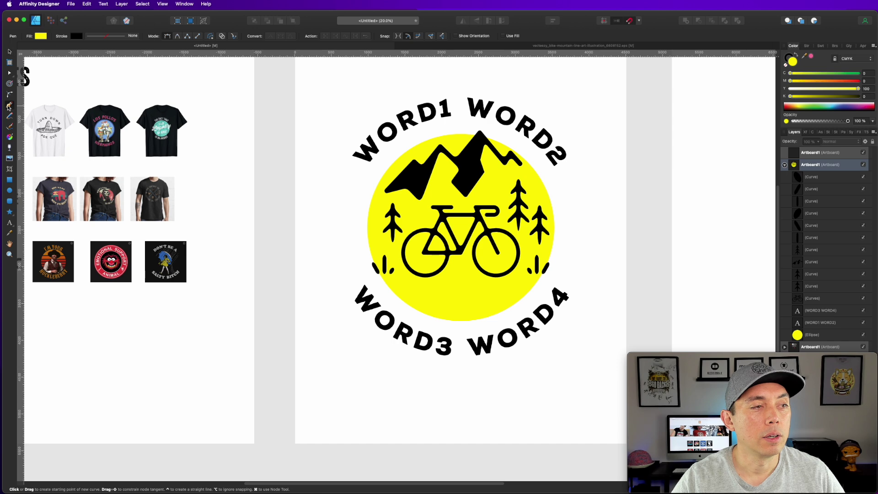
{"action": "left_click", "coordinate": [391, 280]}
{"action": "left_click_drag", "start_coordinate": [461, 311], "coordinate": [505, 313]}
{"action": "left_click", "coordinate": [530, 281]}
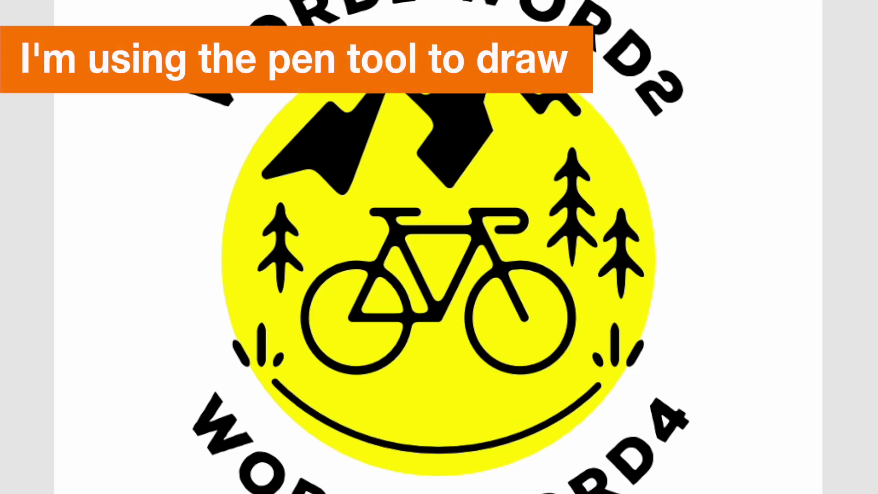
{"action": "left_click", "coordinate": [438, 450]}
{"action": "key", "text": "Escape"}
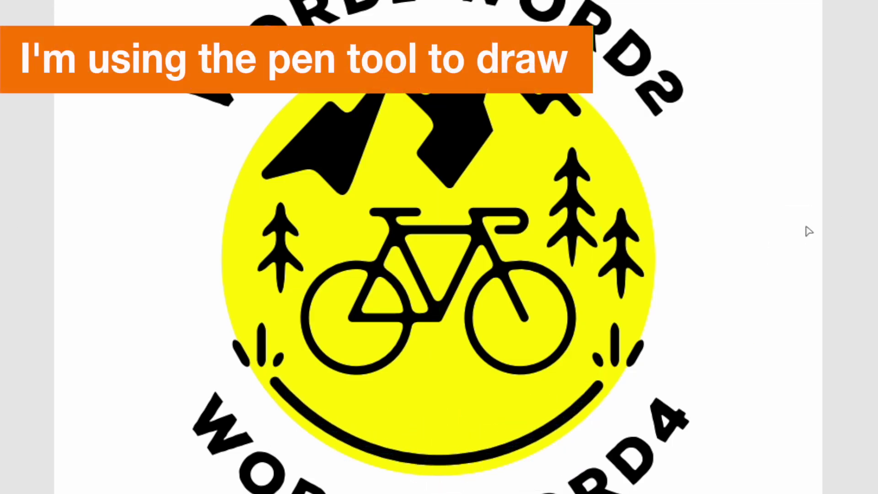
Step: Draw two more Pen tool arcs just inside the circle, one beside the left tree and one above the right trees
{"action": "left_click", "coordinate": [245, 181]}
{"action": "left_click_drag", "start_coordinate": [239, 323], "coordinate": [264, 412]}
{"action": "key", "text": "Escape"}
{"action": "left_click", "coordinate": [590, 122]}
{"action": "left_click_drag", "start_coordinate": [637, 208], "coordinate": [647, 265]}
{"action": "key", "text": "Escape"}
Step: Group the mountain, bike, tree, grass and arc curves, and hide the yellow circle
{"action": "key", "text": "v"}
{"action": "left_click_drag", "start_coordinate": [827, 0], "coordinate": [631, 104]}
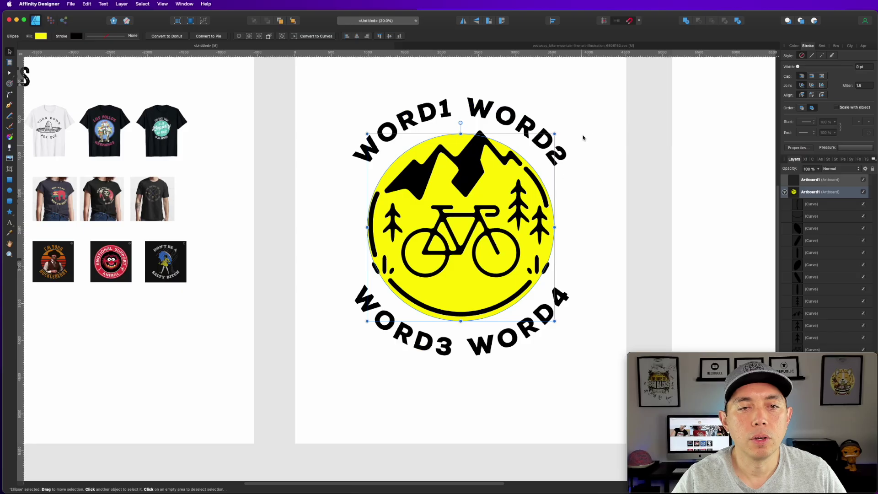
{"action": "left_click_drag", "start_coordinate": [544, 161], "coordinate": [339, 319]}
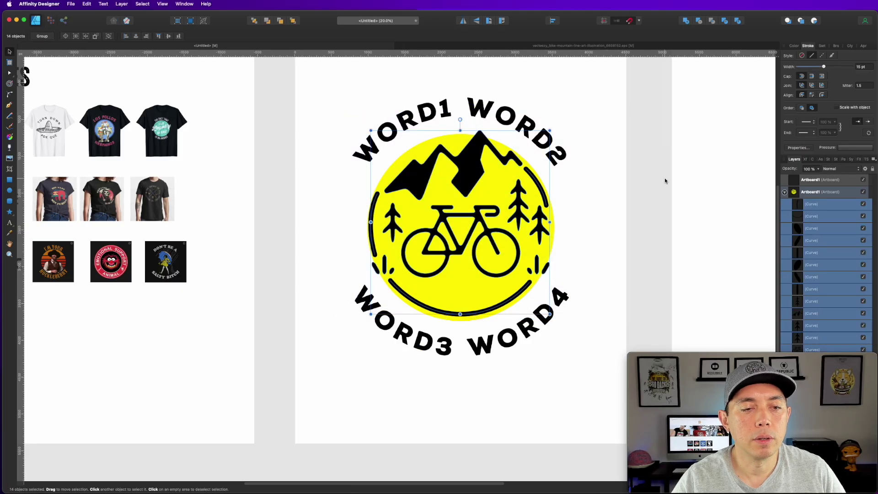
{"action": "key", "text": "super+g"}
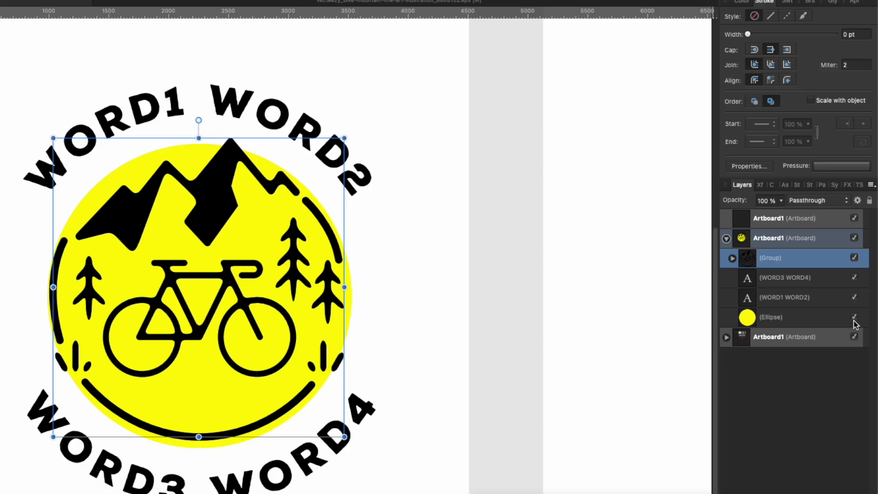
{"action": "left_click", "coordinate": [864, 241]}
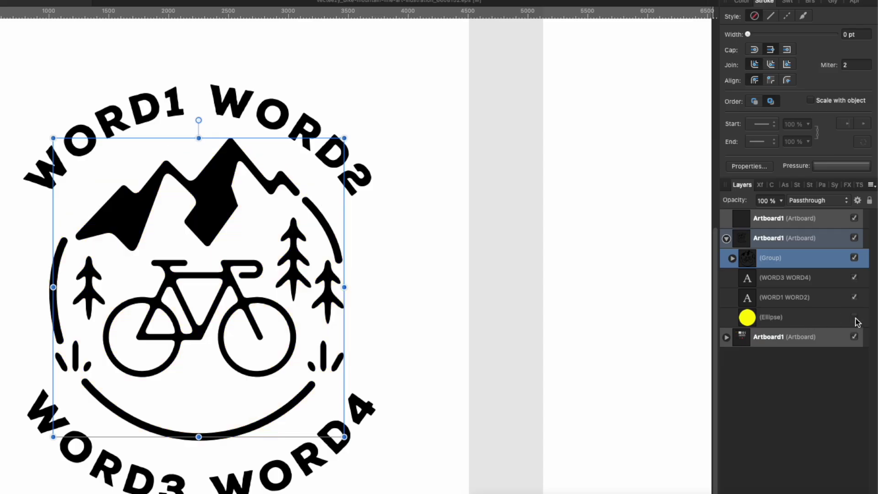
{"action": "left_click", "coordinate": [445, 194]}
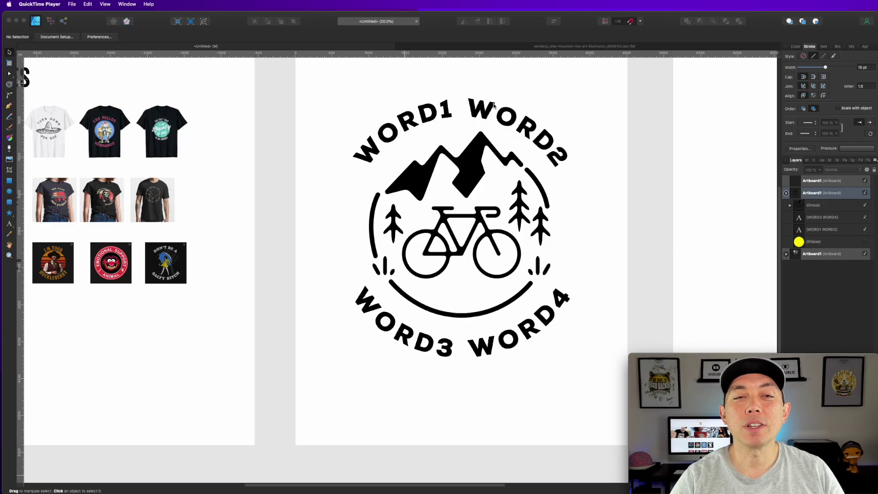
Step: Replace the upper curved placeholder text with CYCLING IS and the lower one with MY THERAPY
{"action": "left_click", "coordinate": [425, 119]}
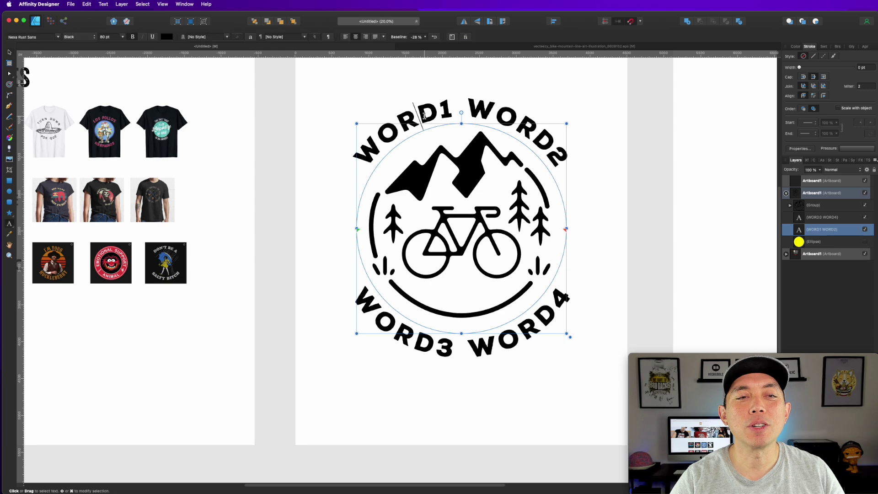
{"action": "double_click", "coordinate": [425, 116]}
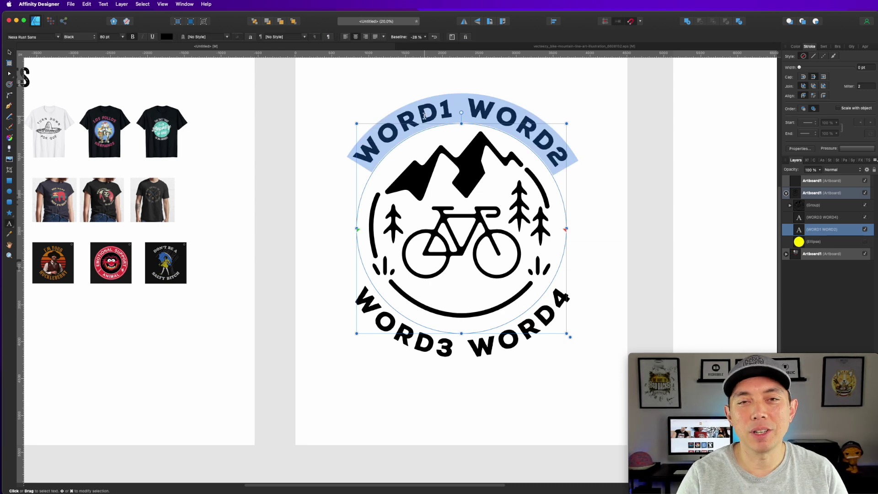
{"action": "type", "text": "C"}
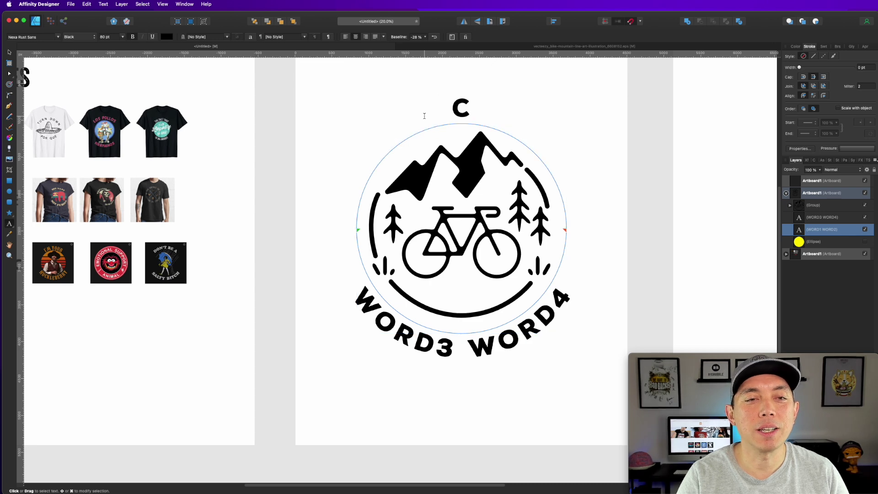
{"action": "type", "text": "YCLING IS"}
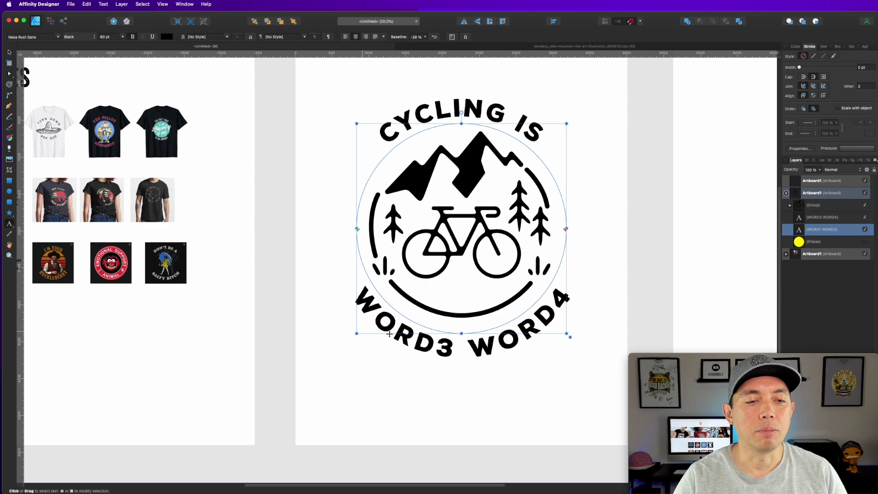
{"action": "triple_click", "coordinate": [417, 342]}
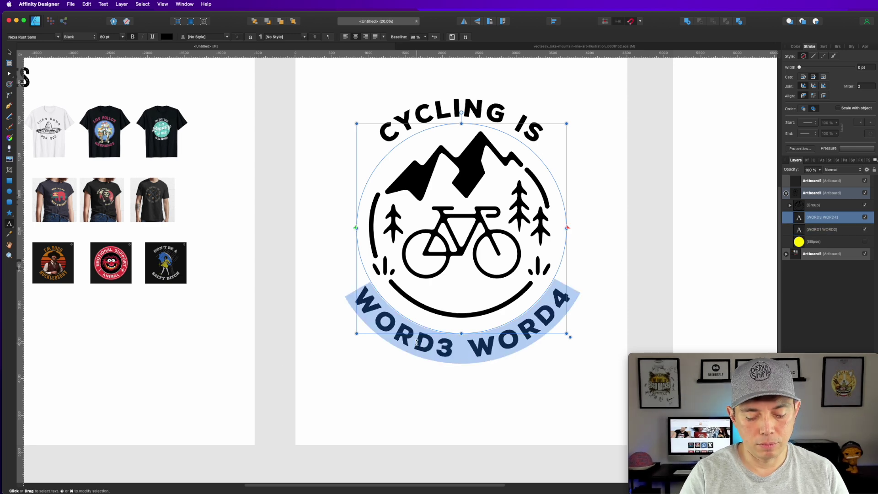
{"action": "type", "text": "MY THERAPY"}
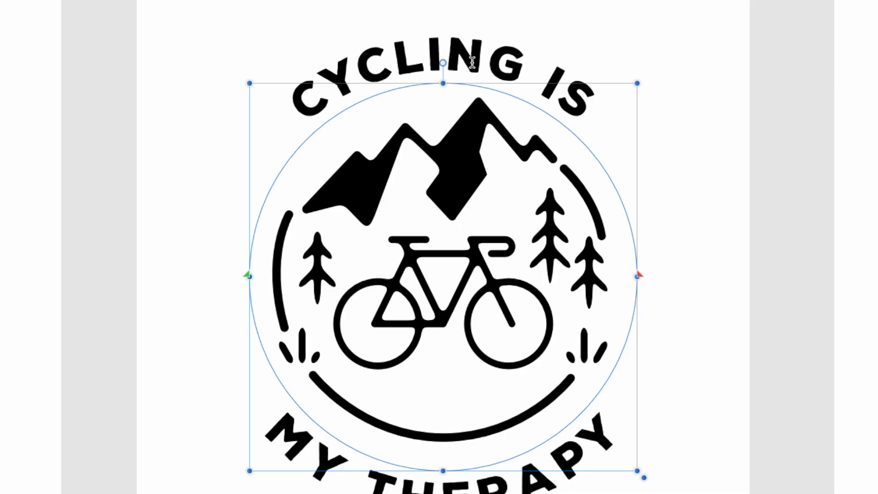
{"action": "triple_click", "coordinate": [491, 112]}
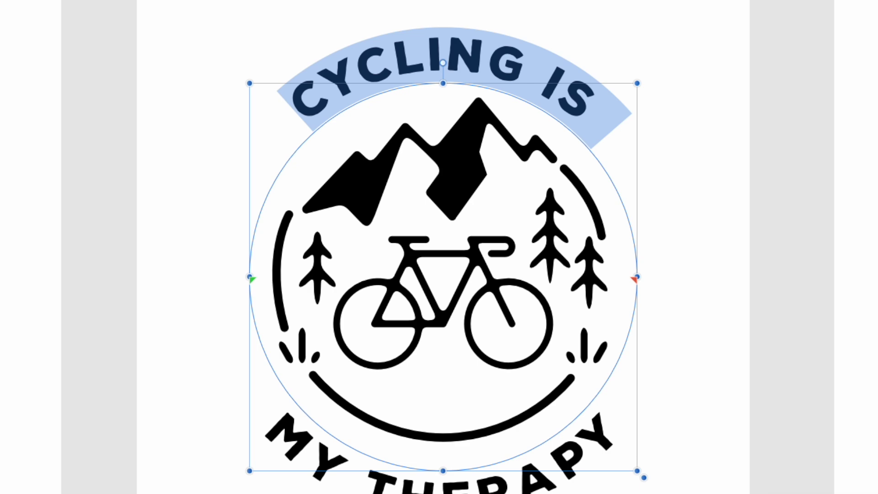
{"action": "key", "text": "Escape"}
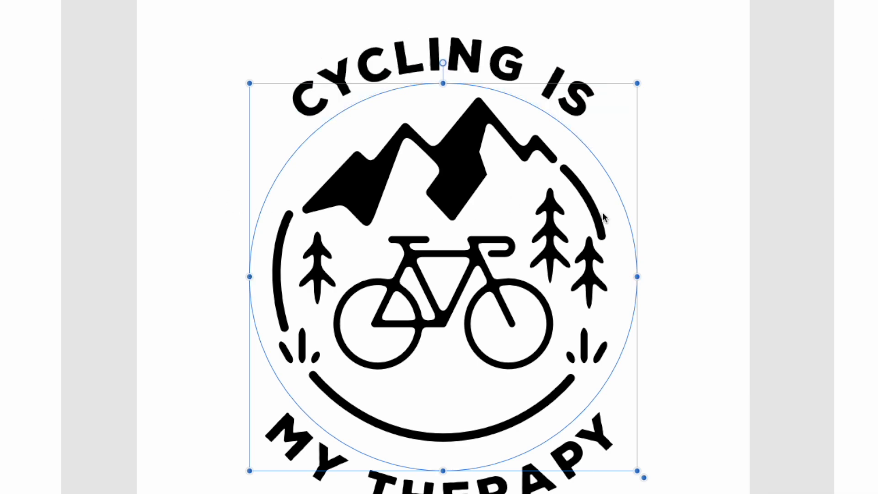
{"action": "left_click", "coordinate": [705, 183]}
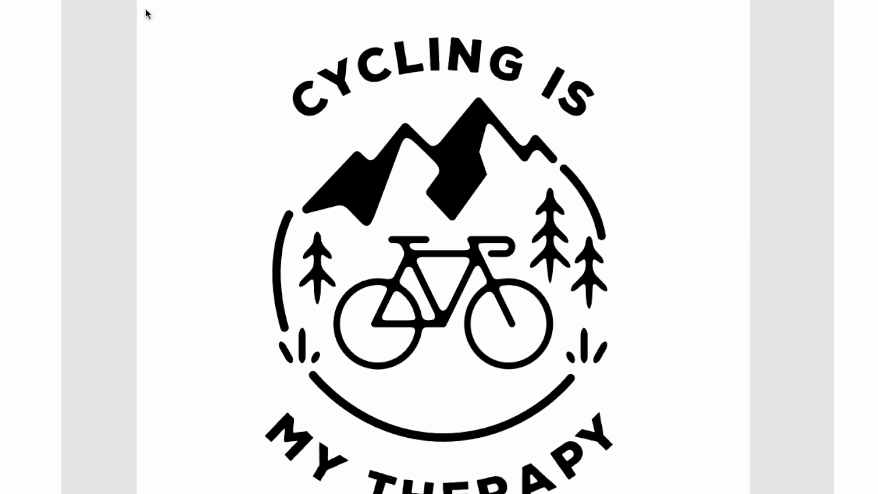
Step: Set the font size of the upper curved text CYCLING IS to 120 pt
{"action": "left_click", "coordinate": [346, 64]}
{"action": "triple_click", "coordinate": [388, 66]}
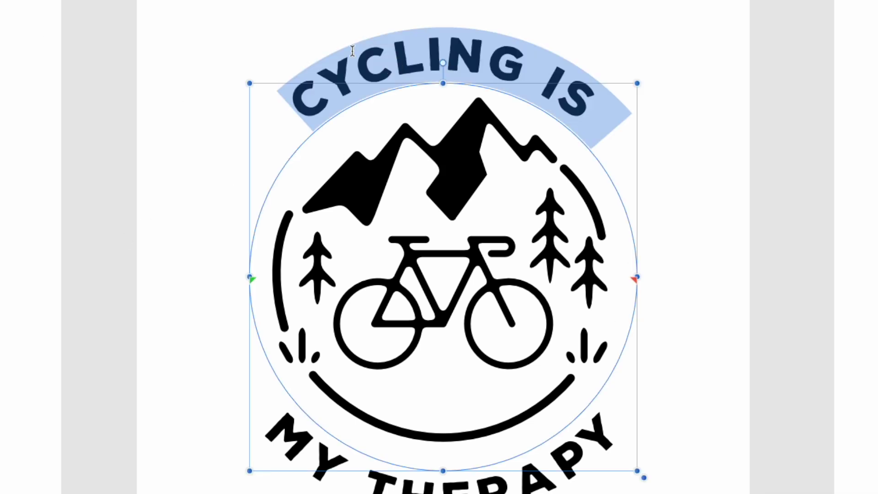
{"action": "triple_click", "coordinate": [503, 56]}
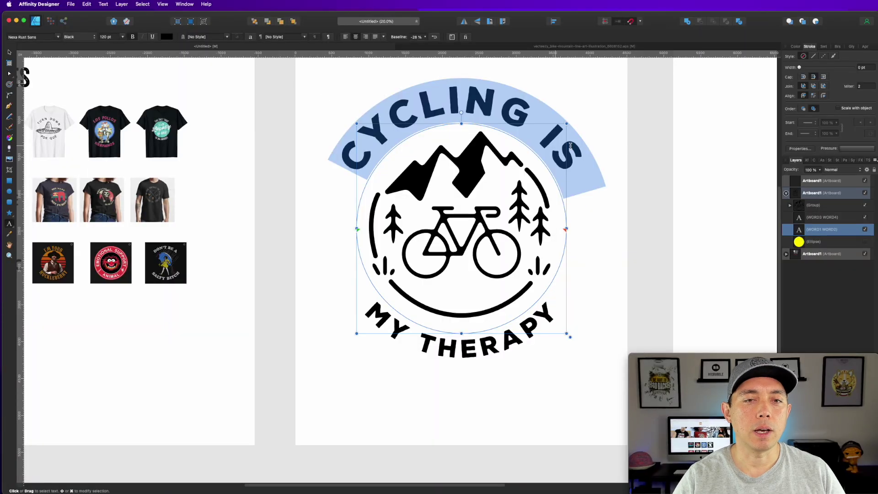
{"action": "key", "text": "Escape"}
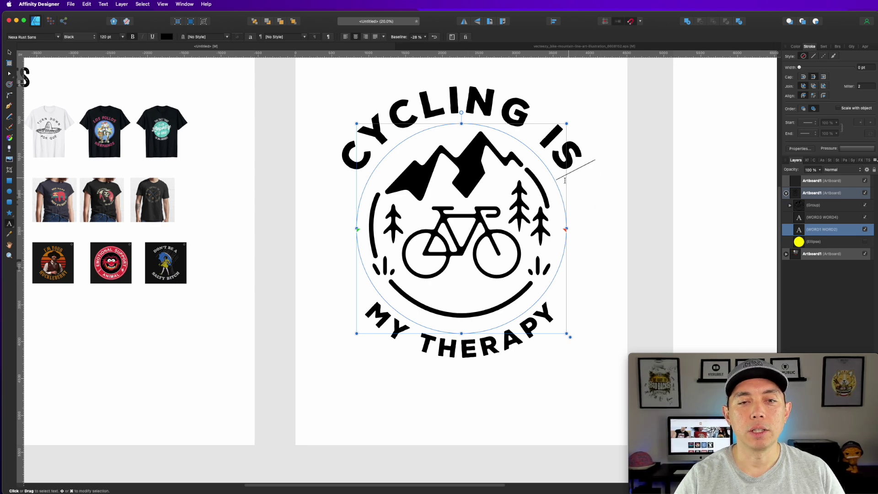
Step: Set the font size of the lower curved text MY THERAPY to 120 pt and deselect it
{"action": "triple_click", "coordinate": [472, 348]}
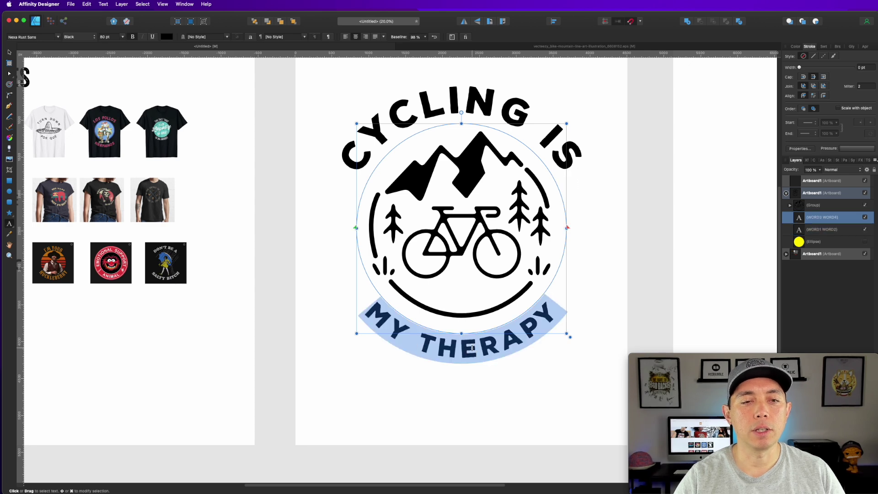
{"action": "left_click", "coordinate": [105, 38]}
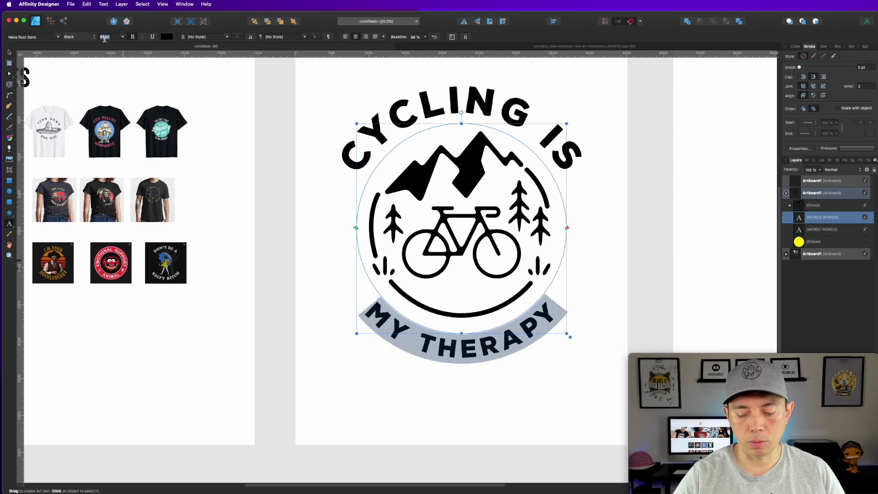
{"action": "type", "text": "120"}
{"action": "key", "text": "Return"}
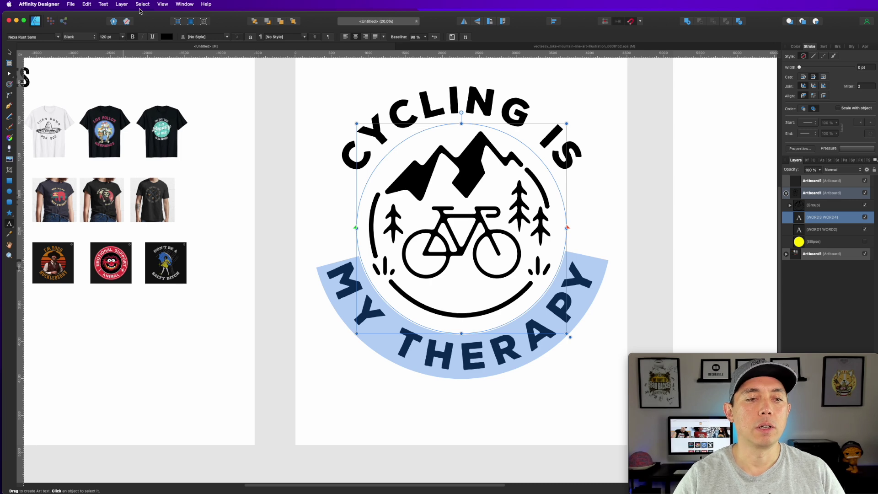
{"action": "left_click", "coordinate": [8, 54]}
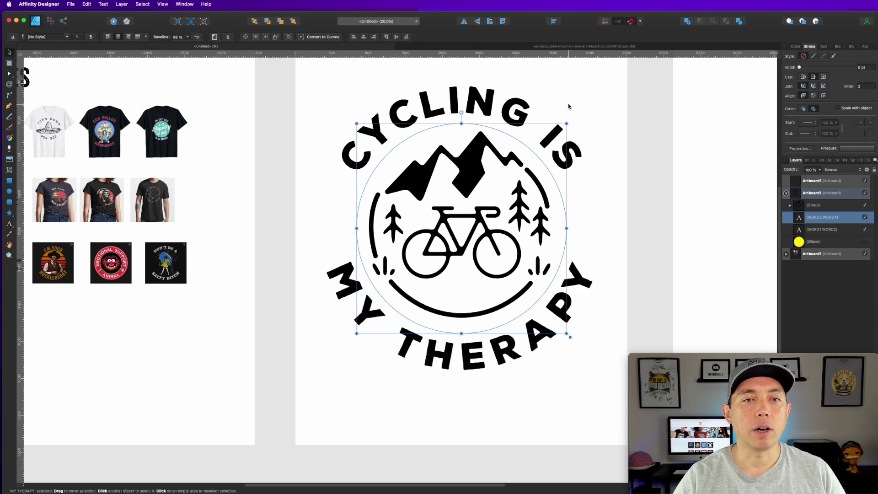
{"action": "left_click", "coordinate": [617, 230]}
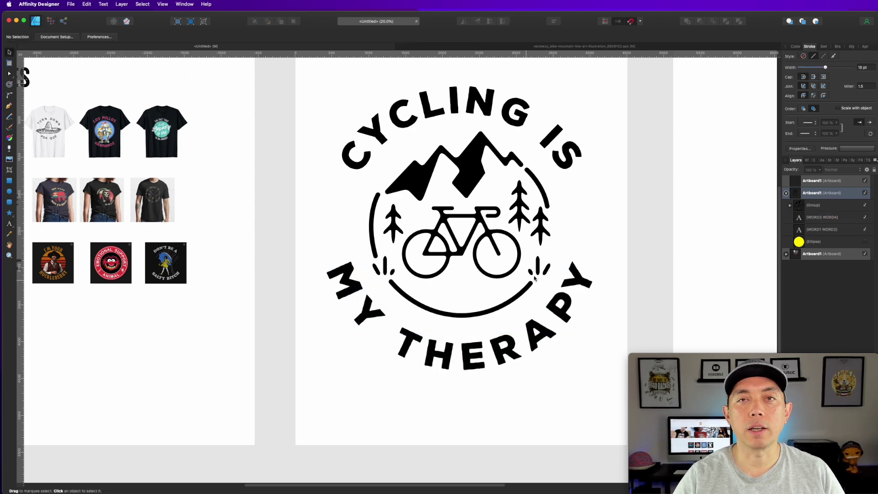
Step: Tighten the kerning between the letters of CYCLING in the upper curved text, pair by pair, for even spacing
{"action": "double_click", "coordinate": [422, 115]}
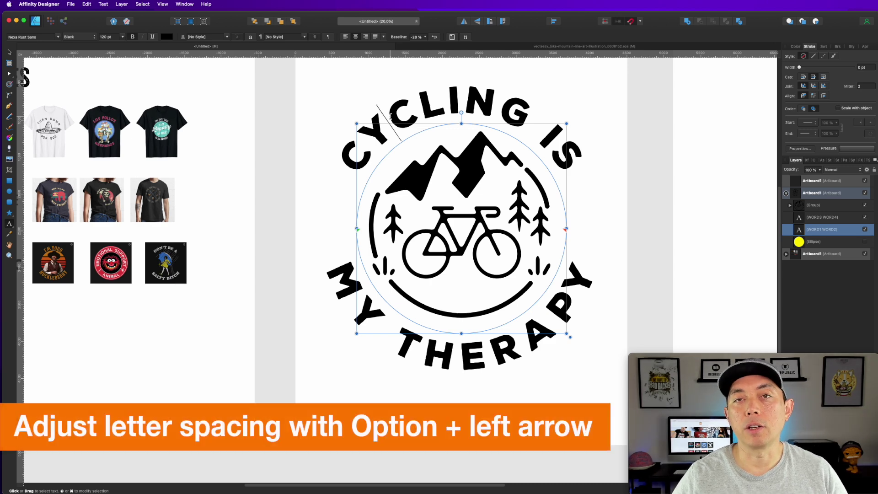
{"action": "left_click", "coordinate": [390, 115]}
{"action": "key", "text": "alt+Left"}
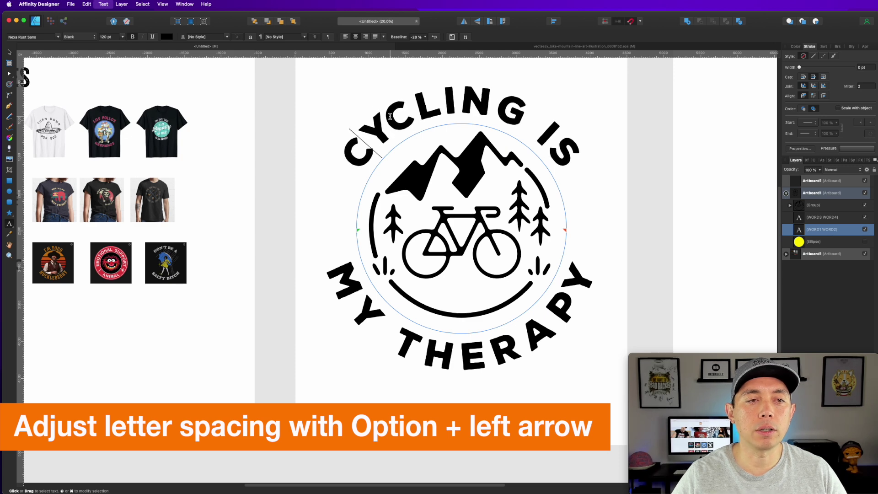
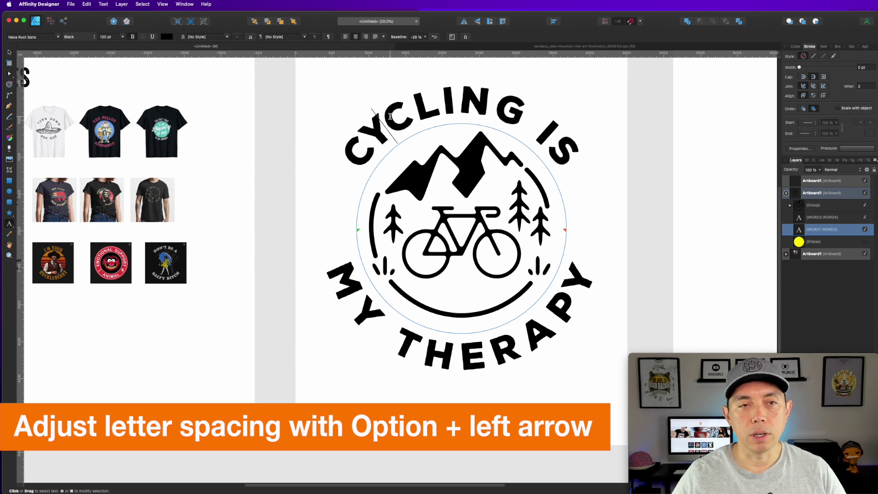
{"action": "key", "text": "alt+Left"}
{"action": "key", "text": "alt+Left"}
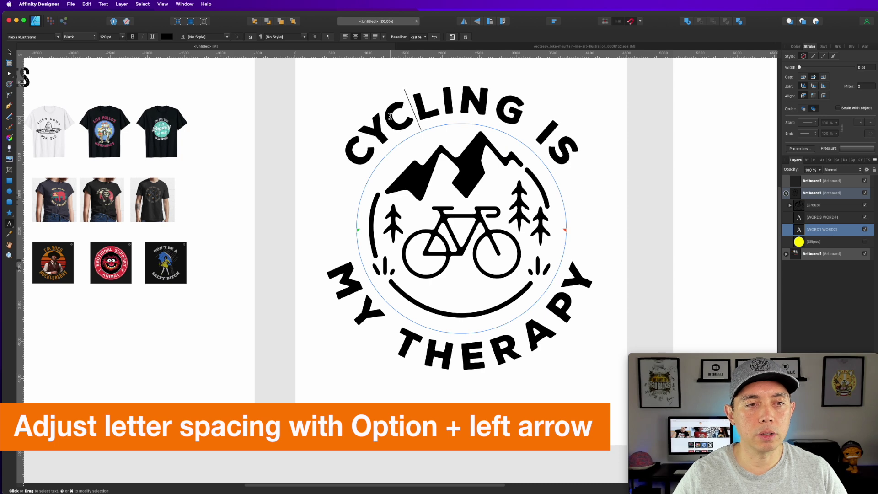
{"action": "key", "text": "alt+Left"}
{"action": "key", "text": "Right"}
{"action": "key", "text": "alt+Left"}
{"action": "key", "text": "Right"}
{"action": "key", "text": "alt+Left"}
{"action": "key", "text": "alt+Left"}
{"action": "key", "text": "alt+Left"}
{"action": "key", "text": "alt+Left"}
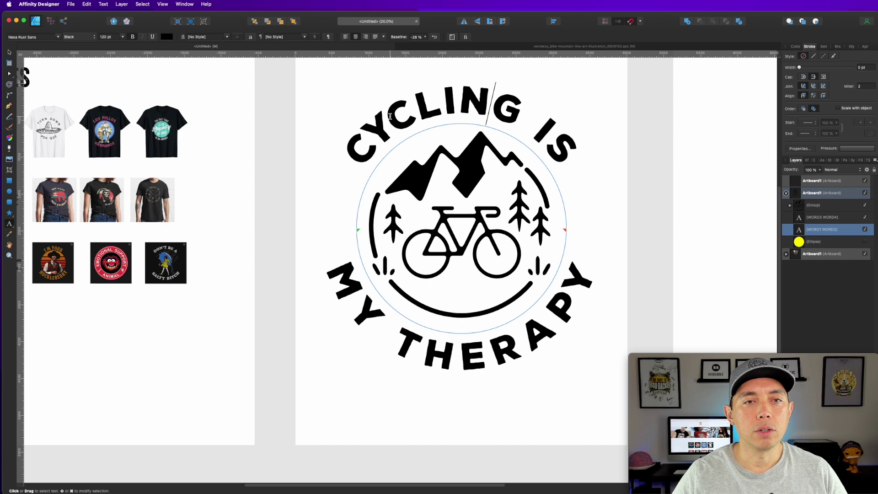
{"action": "key", "text": "Right"}
{"action": "key", "text": "alt+Left"}
{"action": "key", "text": "alt+Left"}
{"action": "key", "text": "alt+Right"}
{"action": "key", "text": "alt+Right"}
{"action": "key", "text": "alt+Right"}
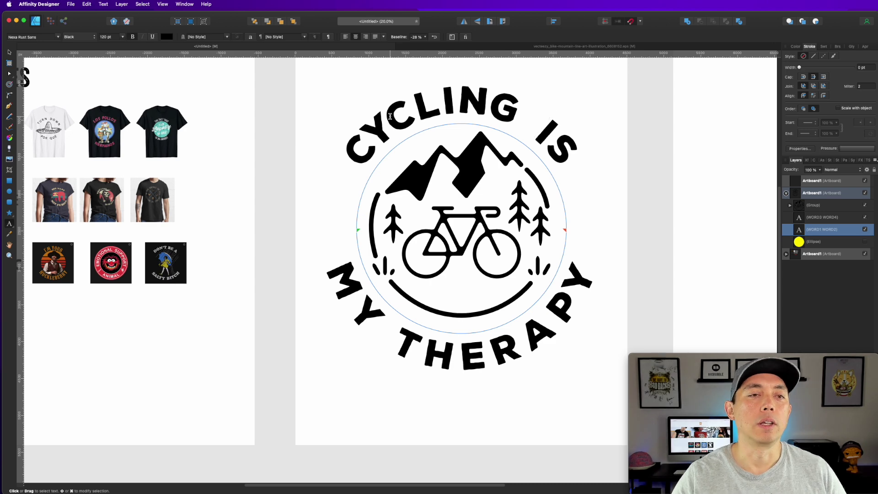
Step: Tighten the kerning between the letters of MY THERAPY in the lower curved text, pair by pair, for even spacing
{"action": "left_click", "coordinate": [361, 299]}
{"action": "key", "text": "alt+Left"}
{"action": "key", "text": "alt+Left"}
{"action": "key", "text": "alt+Left"}
{"action": "key", "text": "alt+Left"}
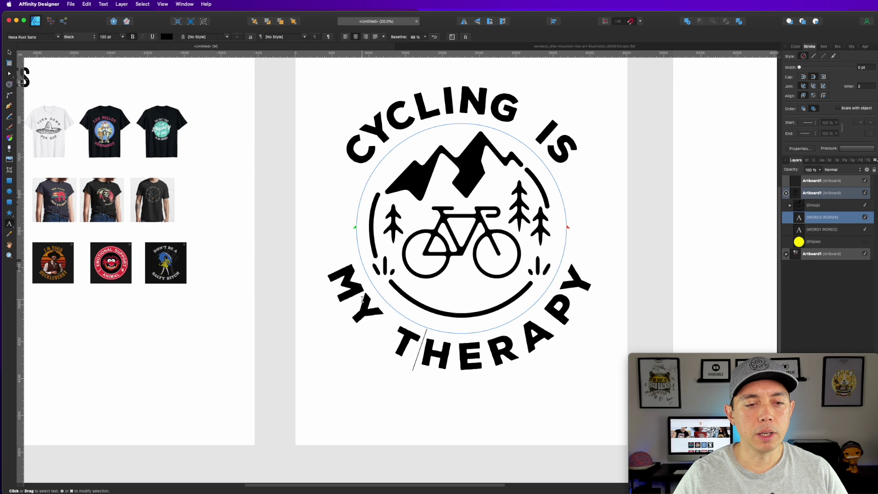
{"action": "key", "text": "alt+Left"}
{"action": "key", "text": "alt+Left"}
{"action": "key", "text": "alt+Left"}
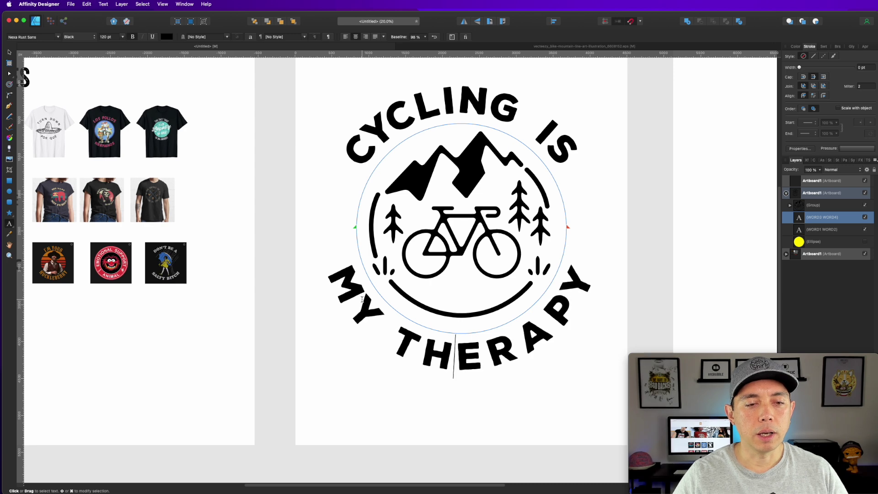
{"action": "key", "text": "alt+Left"}
{"action": "key", "text": "alt+Left"}
{"action": "key", "text": "alt+Left"}
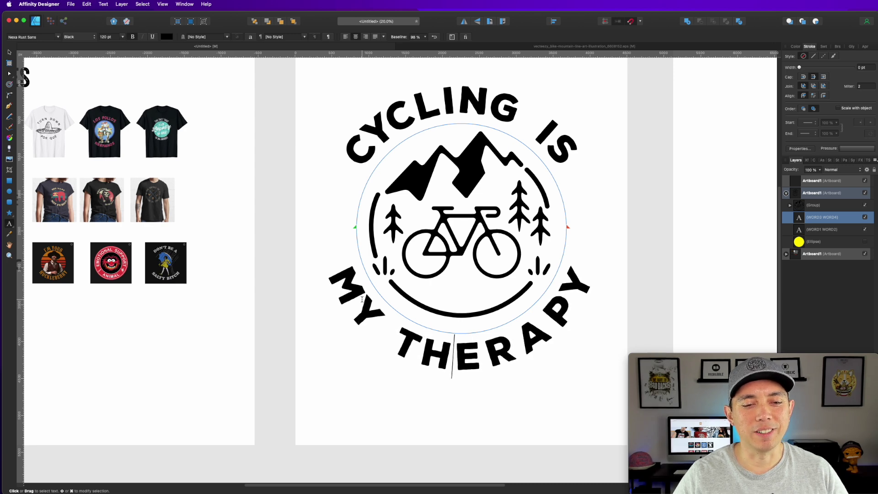
{"action": "key", "text": "alt+Left"}
{"action": "key", "text": "alt+Left"}
{"action": "key", "text": "alt+Left"}
{"action": "key", "text": "alt+Left"}
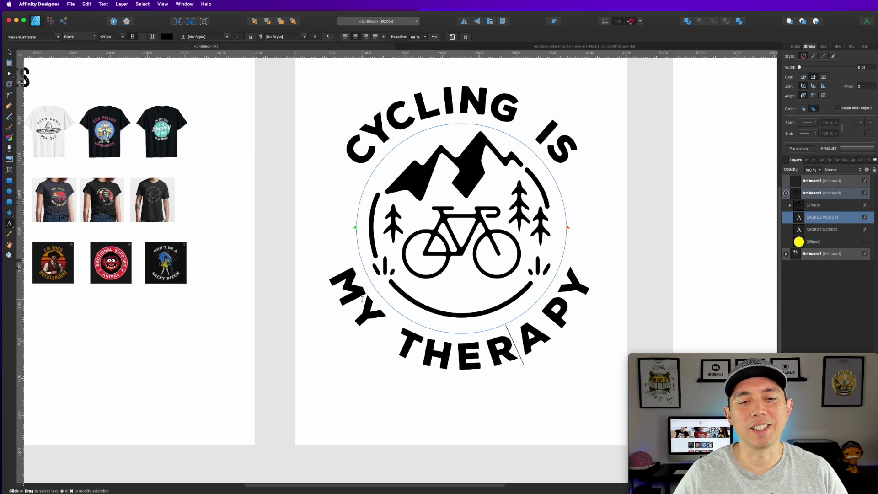
{"action": "key", "text": "alt+Left"}
{"action": "key", "text": "Left"}
{"action": "key", "text": "alt+Left"}
{"action": "key", "text": "alt+Left"}
{"action": "key", "text": "alt+Left"}
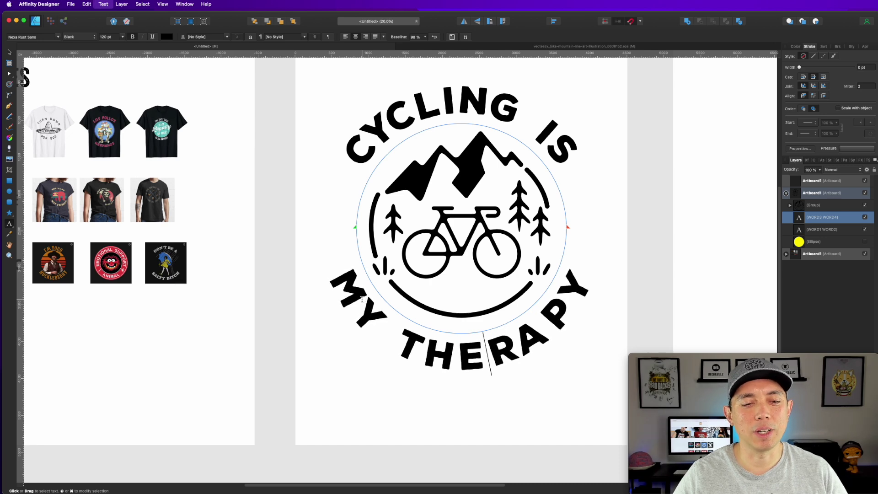
{"action": "key", "text": "alt+Left"}
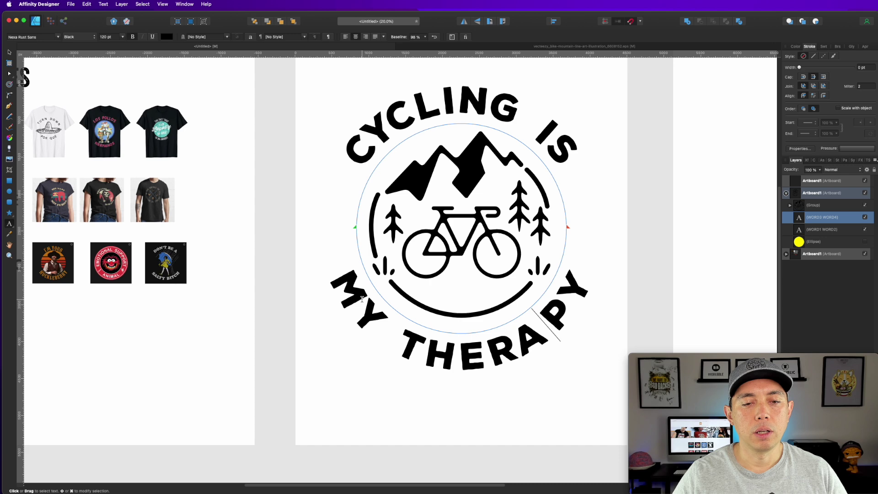
{"action": "key", "text": "alt+Left"}
{"action": "key", "text": "alt+Left"}
{"action": "key", "text": "alt+Left"}
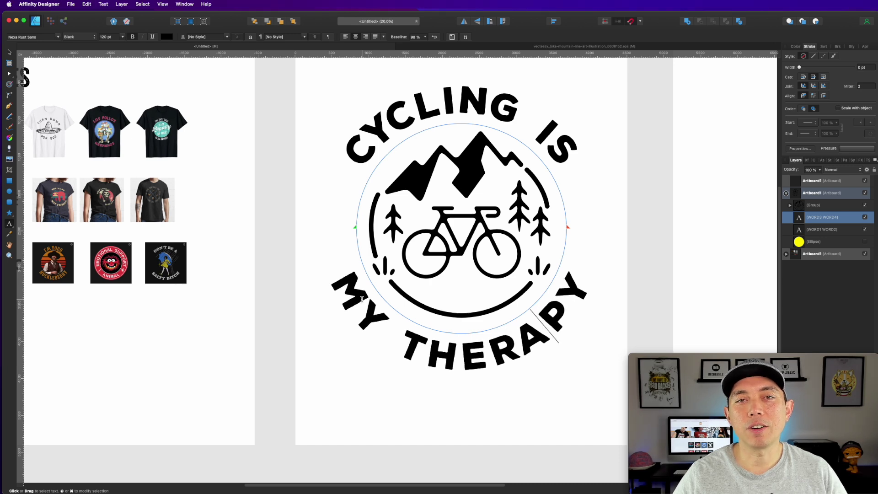
{"action": "key", "text": "alt+Left"}
{"action": "key", "text": "alt+Left"}
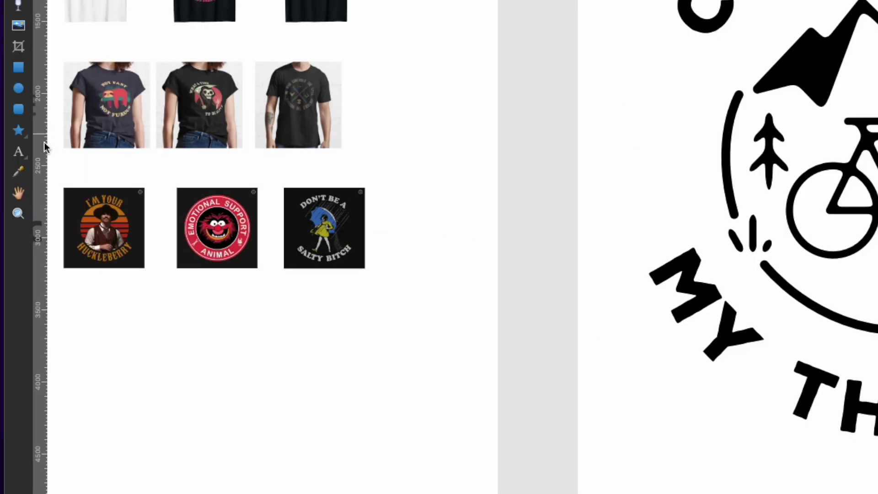
Step: Draw a small heart with the Heart Tool below the bicycle, inside the circular illustration
{"action": "left_click", "coordinate": [18, 132]}
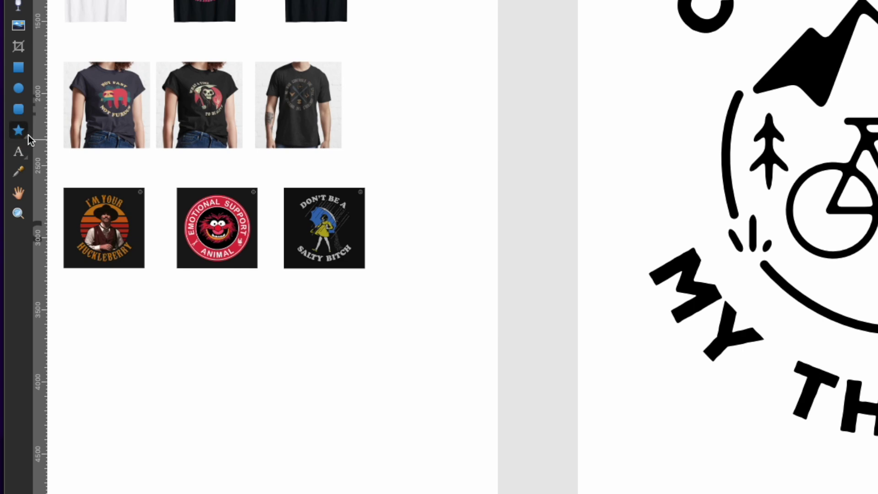
{"action": "left_click", "coordinate": [28, 135]}
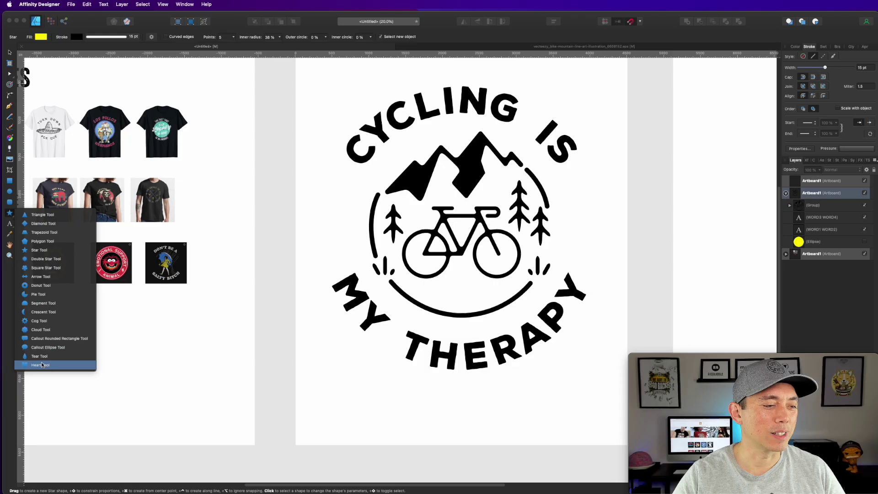
{"action": "left_click", "coordinate": [78, 428]}
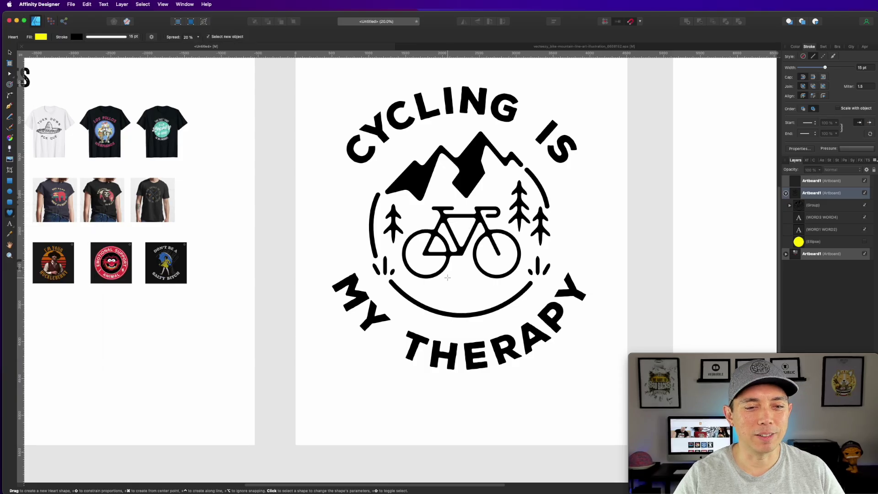
{"action": "left_click_drag", "start_coordinate": [446, 275], "coordinate": [475, 303]}
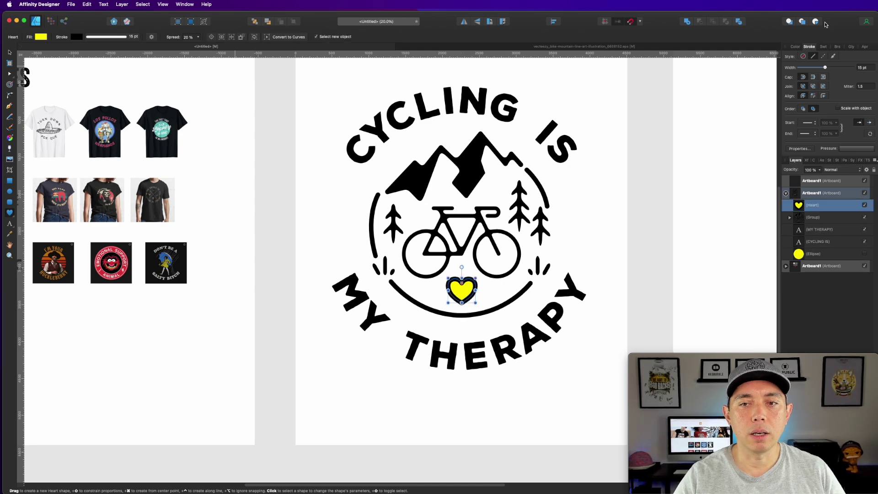
Step: Give the heart a black fill and no stroke, and deselect it
{"action": "left_click", "coordinate": [797, 48]}
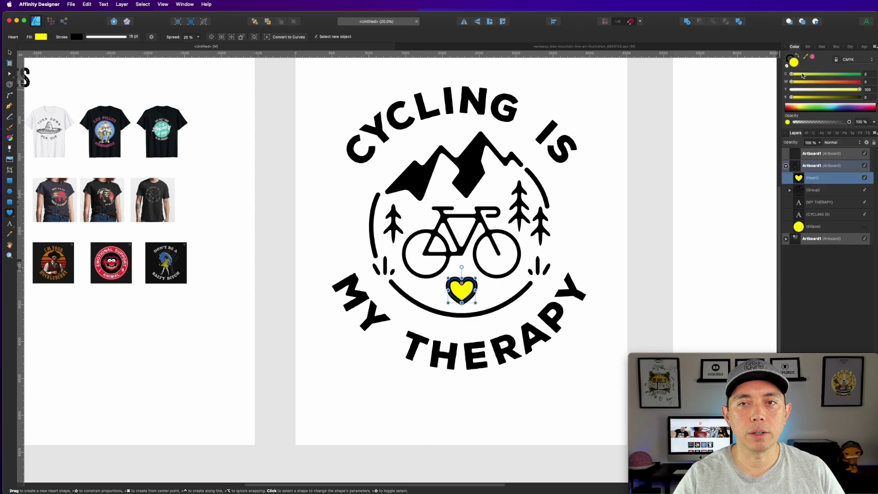
{"action": "left_click", "coordinate": [797, 55]}
{"action": "left_click", "coordinate": [788, 67]}
{"action": "left_click", "coordinate": [10, 52]}
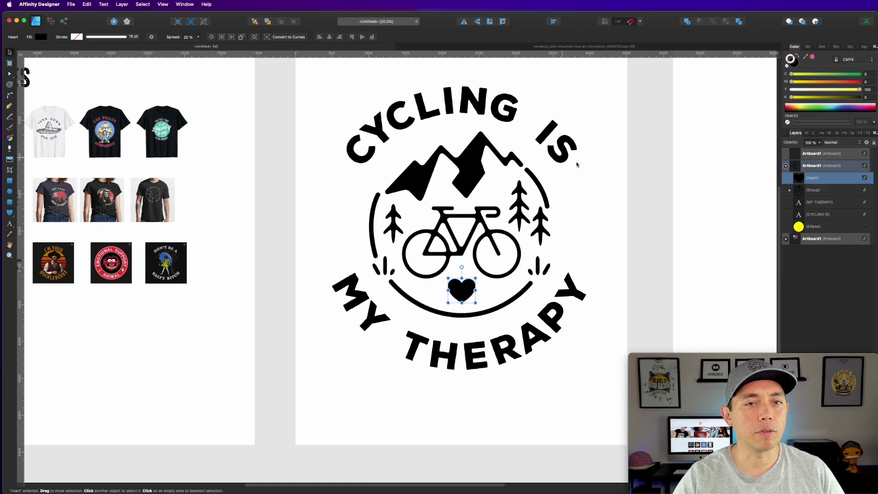
{"action": "left_click", "coordinate": [622, 167]}
Step: Enlarge the heart slightly and reposition it centred between the bicycle wheels and the bottom arc
{"action": "left_click", "coordinate": [465, 301]}
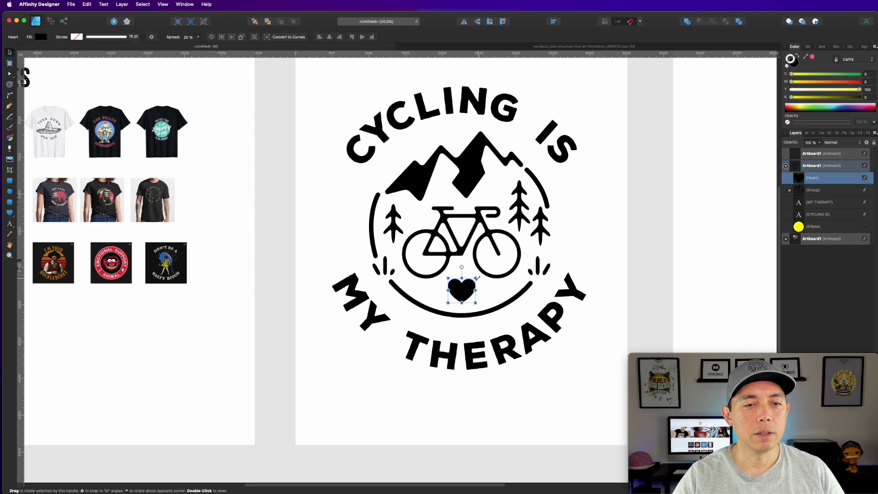
{"action": "mouse_move", "coordinate": [476, 279]}
{"action": "left_mouse_down"}
{"action": "mouse_move", "coordinate": [480, 268]}
{"action": "mouse_move", "coordinate": [465, 308]}
{"action": "mouse_move", "coordinate": [473, 293]}
{"action": "left_mouse_up"}
{"action": "left_click", "coordinate": [676, 206]}
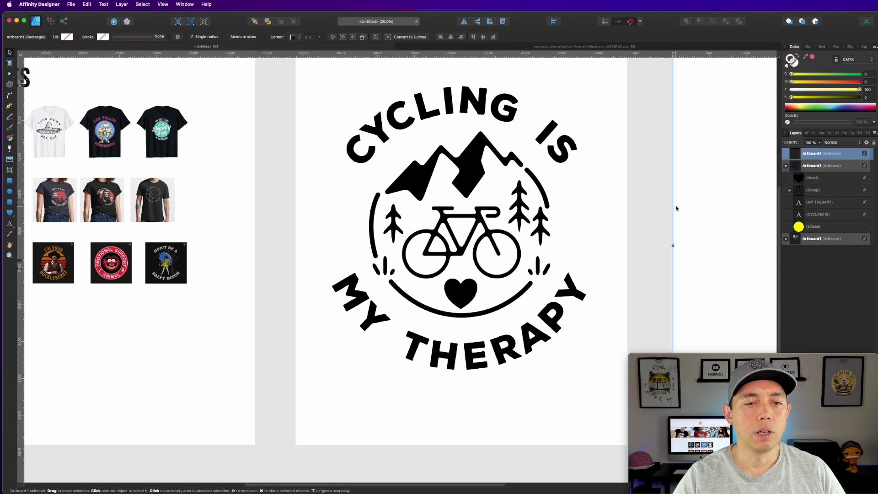
{"action": "left_click", "coordinate": [450, 300]}
{"action": "left_click_drag", "start_coordinate": [462, 293], "coordinate": [462, 289]}
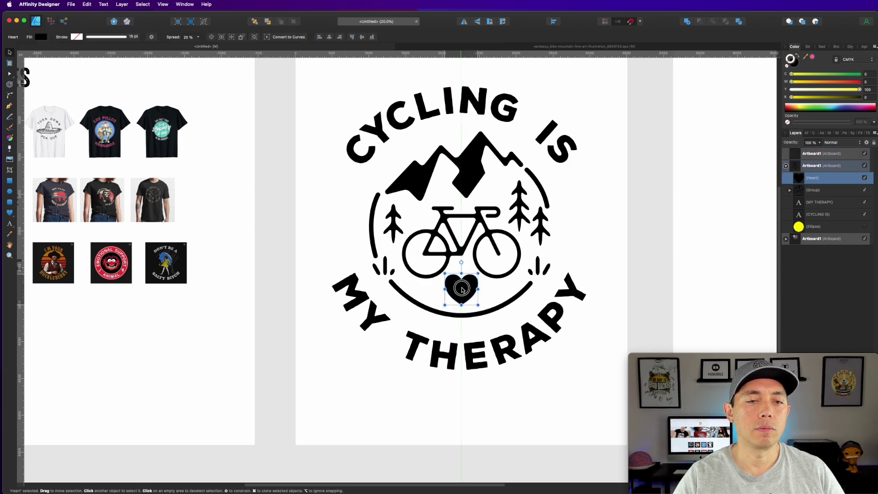
{"action": "left_click", "coordinate": [653, 240]}
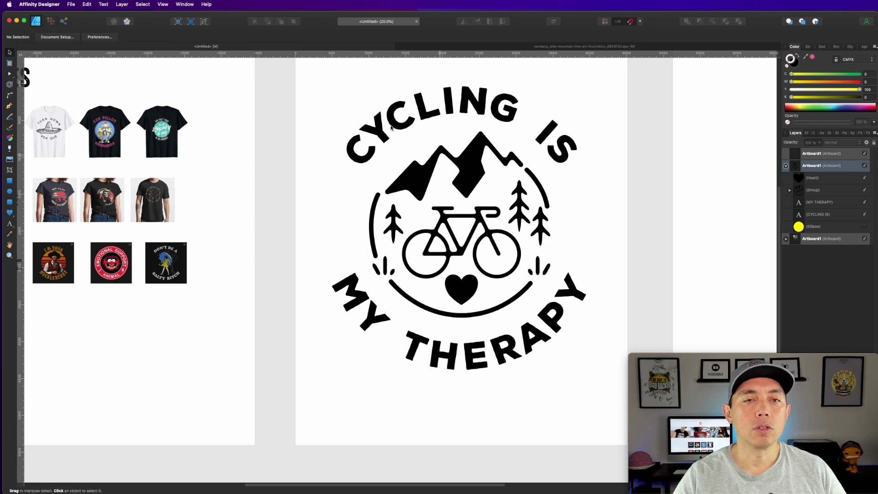
Step: Draw a small black dot above the Y of THERAPY and place a copy above the M of MY
{"action": "left_click", "coordinate": [9, 193]}
{"action": "left_click_drag", "start_coordinate": [580, 254], "coordinate": [591, 265]}
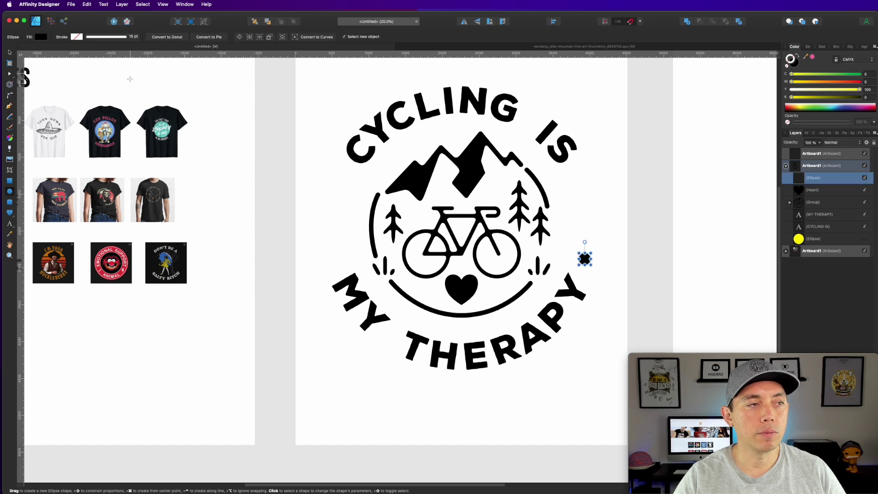
{"action": "left_click", "coordinate": [10, 52]}
{"action": "left_click", "coordinate": [612, 180]}
{"action": "left_click_drag", "start_coordinate": [585, 259], "coordinate": [338, 262]}
{"action": "left_click", "coordinate": [680, 167]}
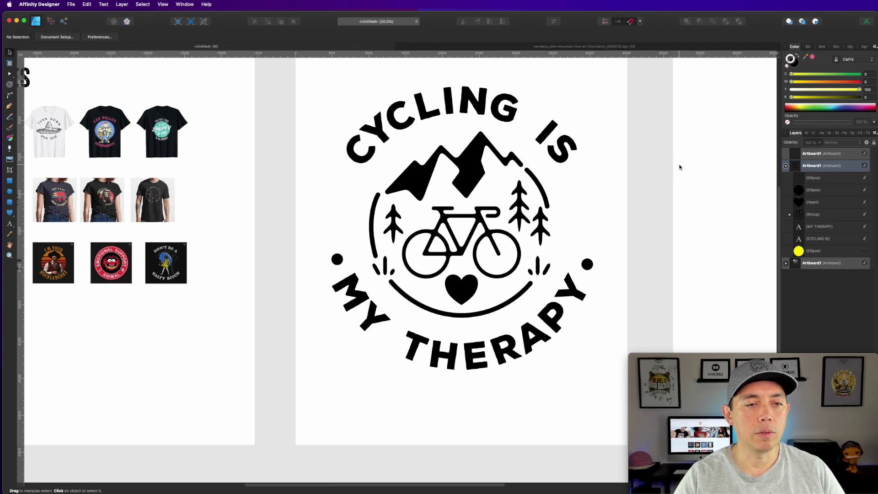
Step: Move both dots up into the gaps between CYCLING IS and MY THERAPY on either side of the illustration
{"action": "left_click", "coordinate": [338, 258]}
{"action": "left_click_drag", "start_coordinate": [338, 258], "coordinate": [341, 223]}
{"action": "left_click_drag", "start_coordinate": [585, 265], "coordinate": [586, 230]}
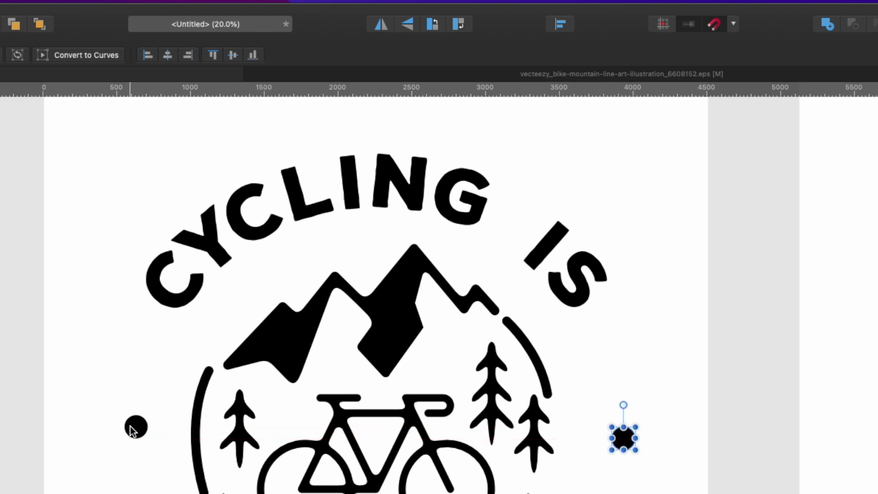
Step: Align the two side dots with each other on their vertical centres, using the selection bounds
{"action": "left_click", "coordinate": [132, 429], "text": "shift"}
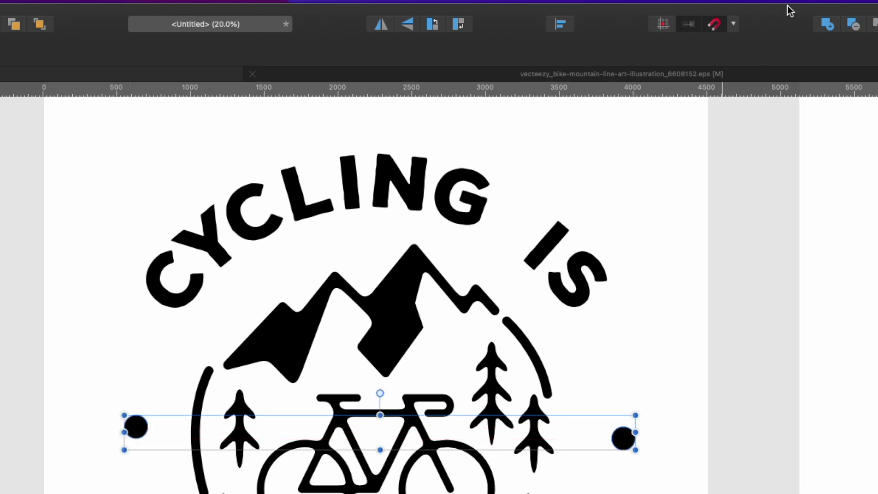
{"action": "left_click", "coordinate": [554, 22]}
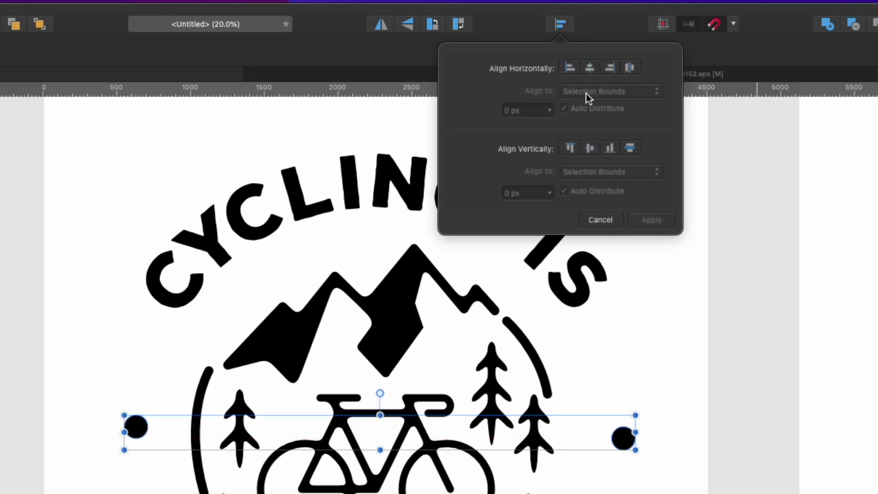
{"action": "left_click", "coordinate": [591, 149]}
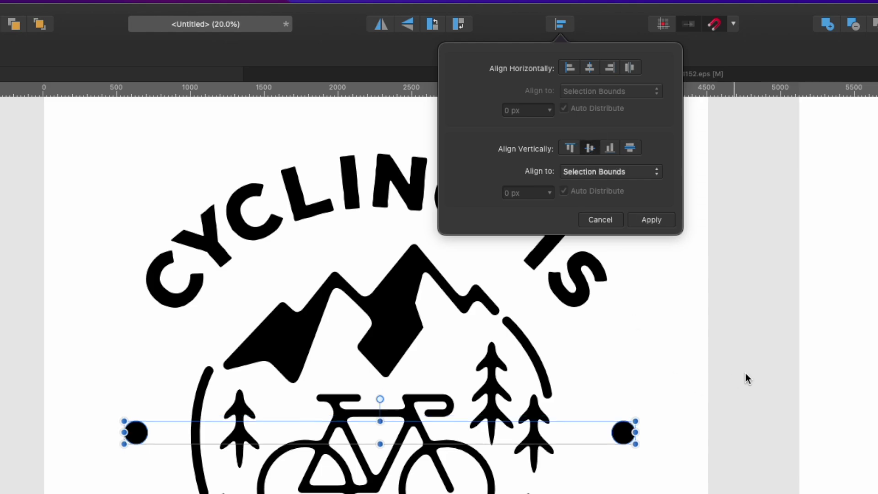
{"action": "left_click", "coordinate": [841, 381]}
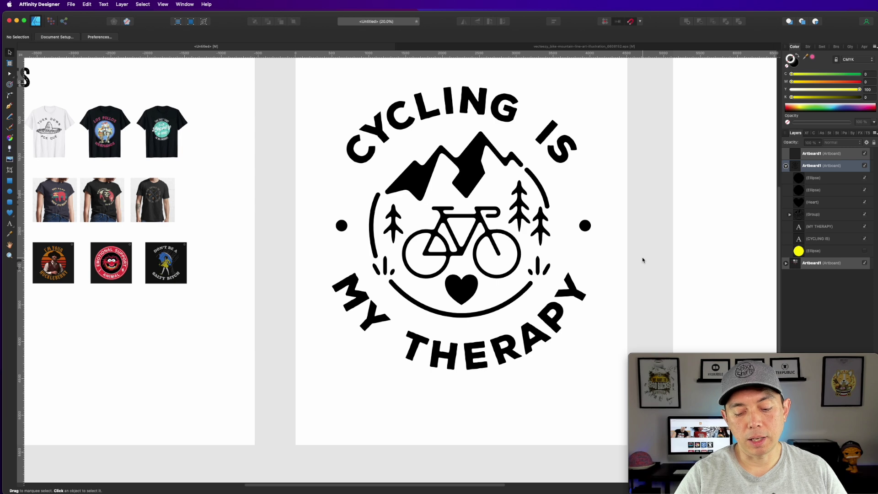
Step: Try a solid black fill on all the text, dots, heart and illustration together, and undo it
{"action": "key", "text": "super+minus"}
{"action": "left_click_drag", "start_coordinate": [660, 191], "coordinate": [517, 197]}
{"action": "left_click_drag", "start_coordinate": [192, 126], "coordinate": [431, 376]}
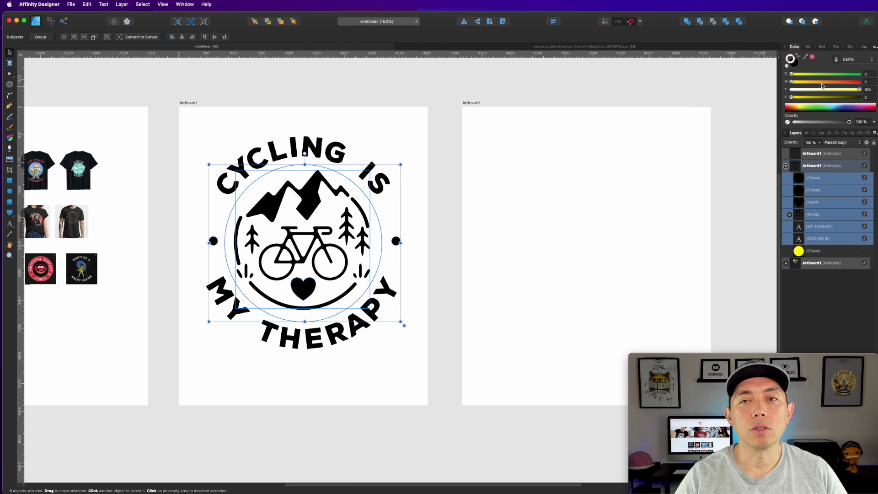
{"action": "left_click", "coordinate": [796, 65]}
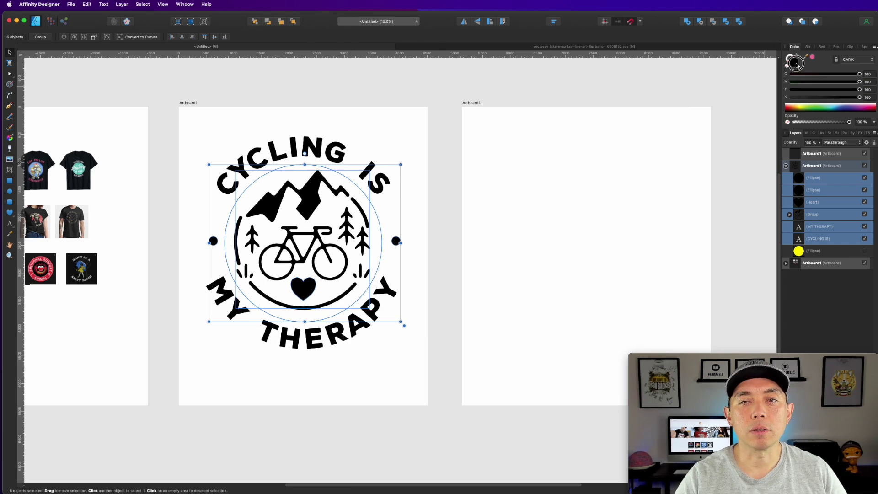
{"action": "left_click", "coordinate": [860, 82]}
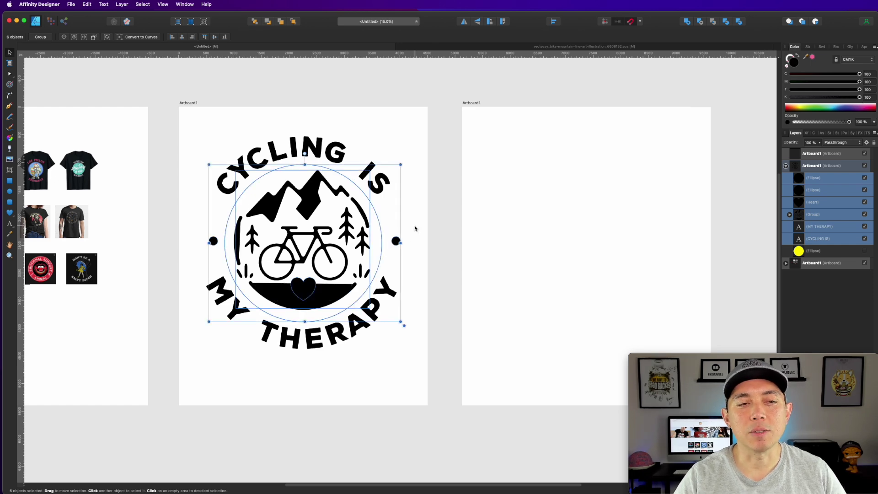
{"action": "left_click", "coordinate": [446, 190]}
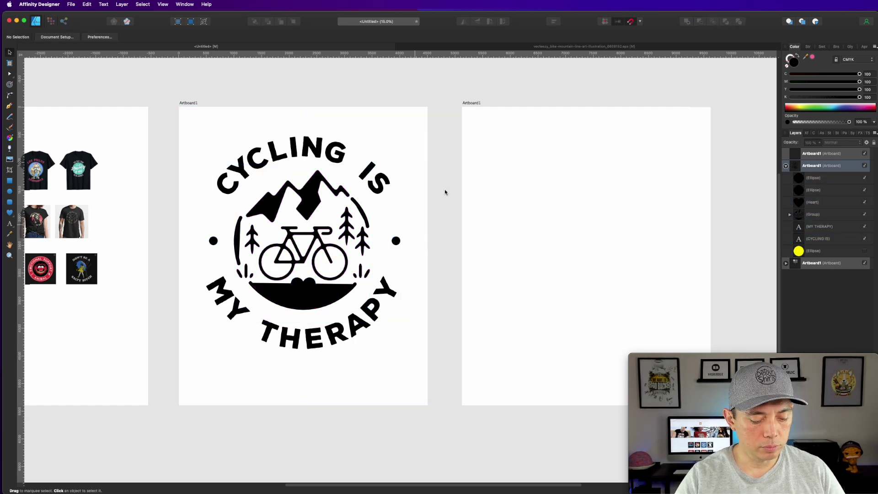
{"action": "key", "text": "super+z"}
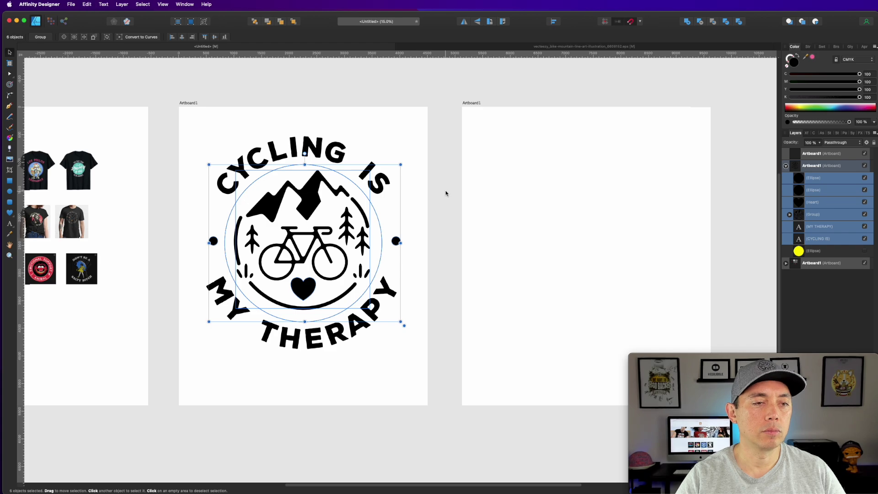
{"action": "left_click", "coordinate": [468, 180]}
Step: Expand the stroke of the right border arc inside the illustration group into a filled shape
{"action": "left_click", "coordinate": [367, 214]}
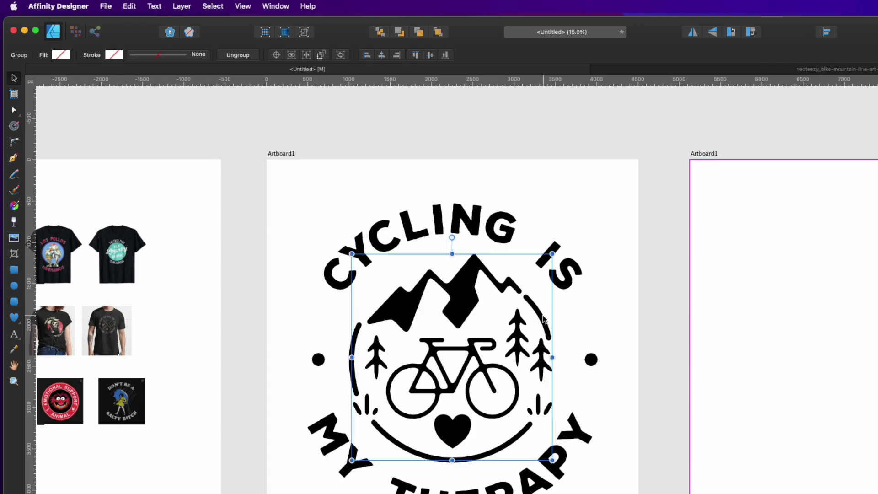
{"action": "double_click", "coordinate": [365, 214]}
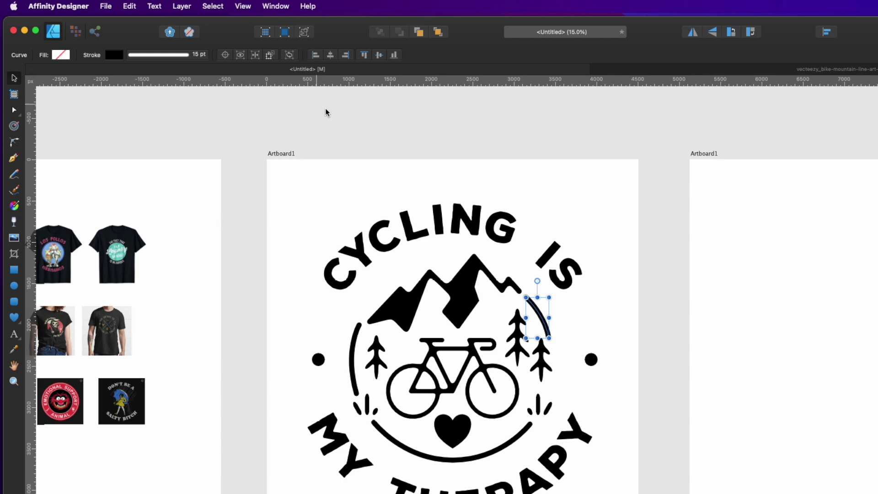
{"action": "left_click", "coordinate": [179, 6]}
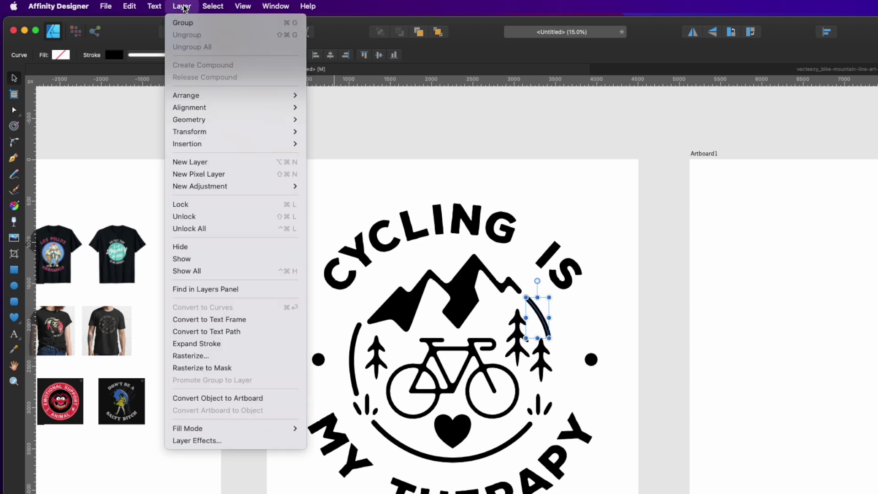
{"action": "left_click", "coordinate": [217, 343]}
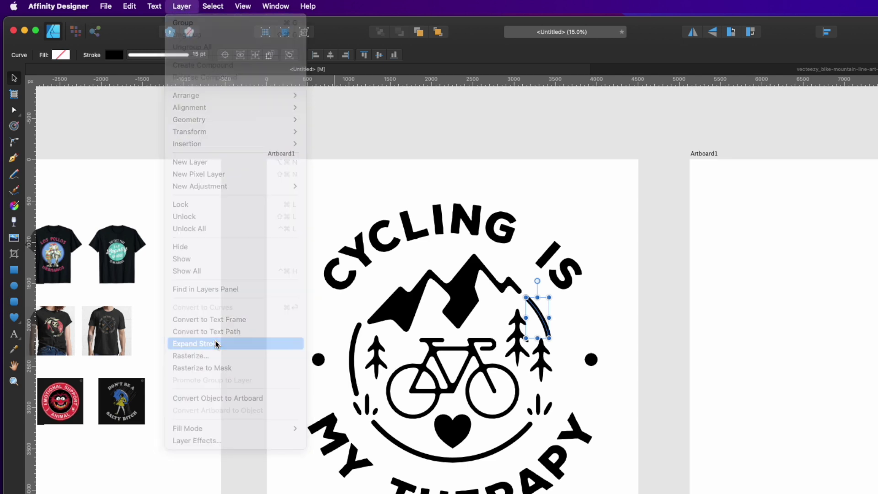
Step: Expand the strokes of the left and bottom border arcs around the bike illustration into filled shapes
{"action": "left_click", "coordinate": [355, 359]}
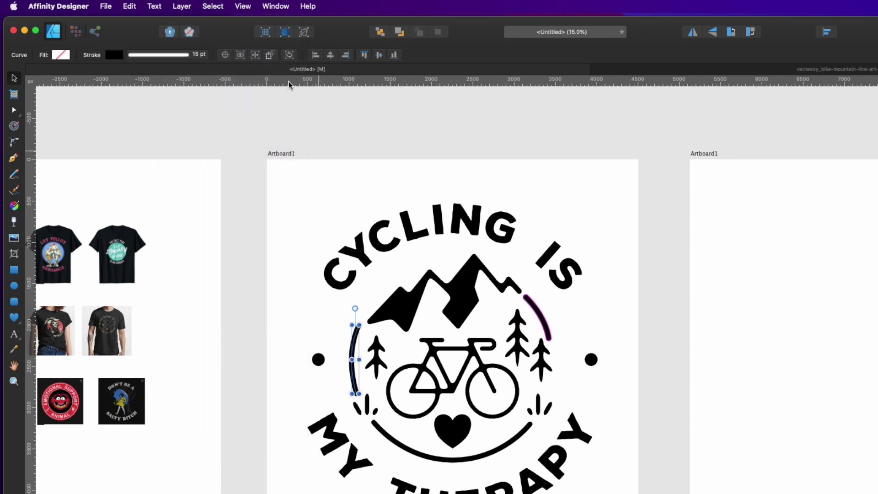
{"action": "left_click", "coordinate": [182, 6]}
{"action": "left_click", "coordinate": [208, 344]}
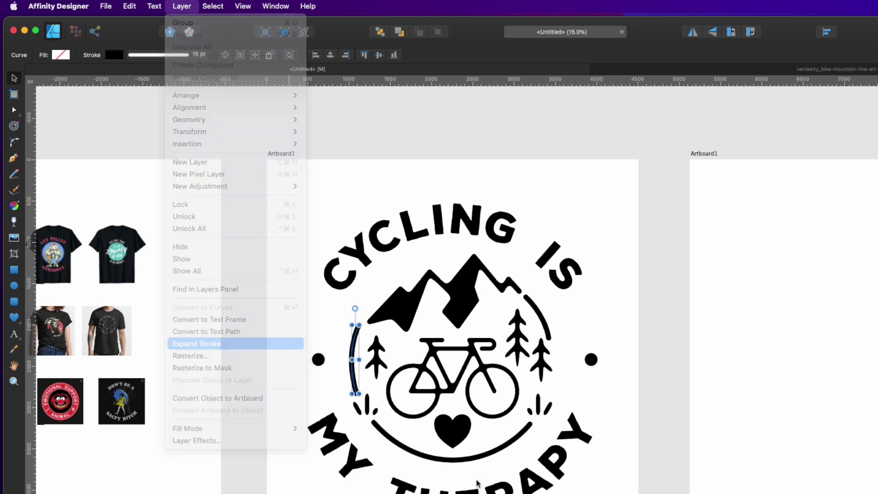
{"action": "left_click", "coordinate": [489, 455]}
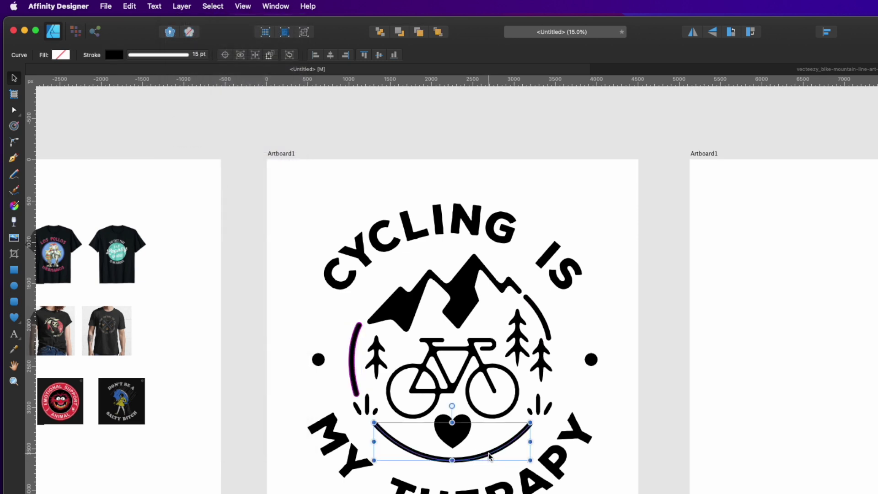
{"action": "left_click", "coordinate": [182, 6]}
{"action": "left_click", "coordinate": [210, 341]}
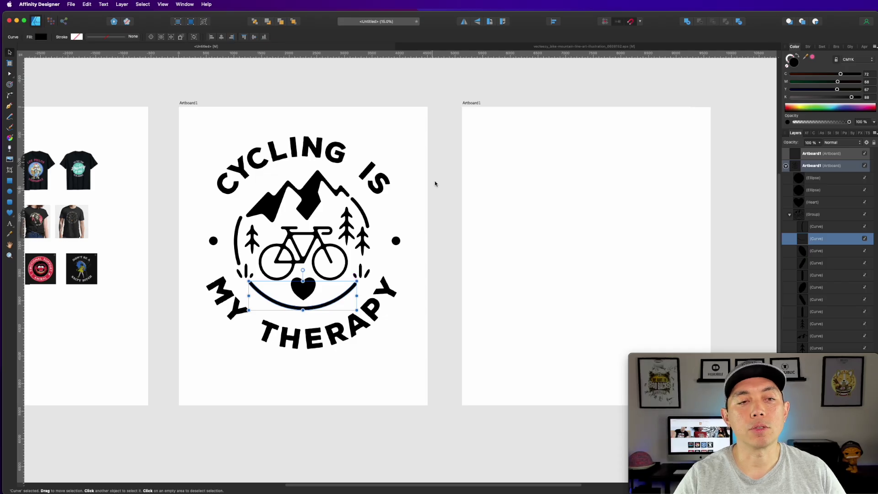
{"action": "left_click", "coordinate": [435, 184]}
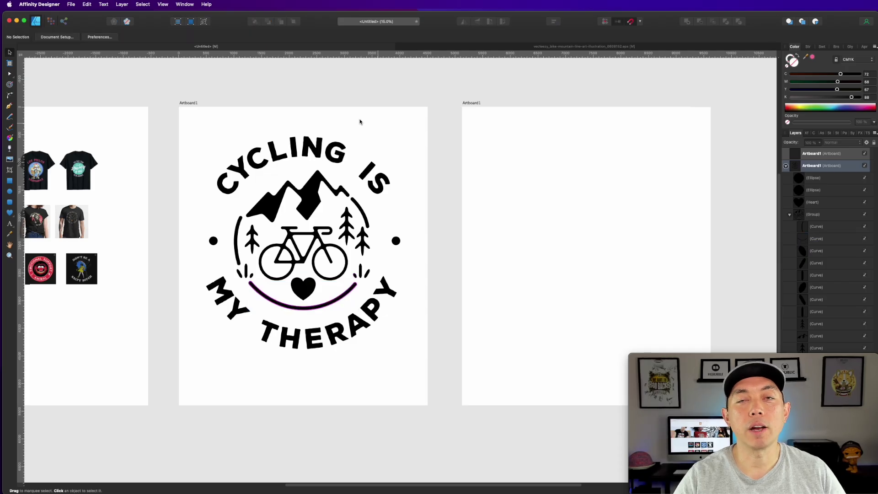
Step: Test a pink fill on the whole design, and set its fill to black with C, M, Y and K at 100
{"action": "left_click_drag", "start_coordinate": [170, 135], "coordinate": [428, 399]}
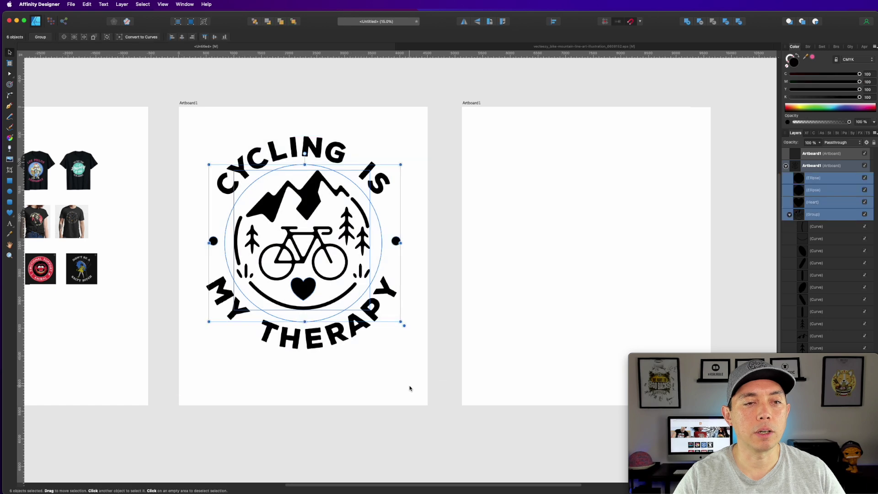
{"action": "left_click", "coordinate": [813, 58]}
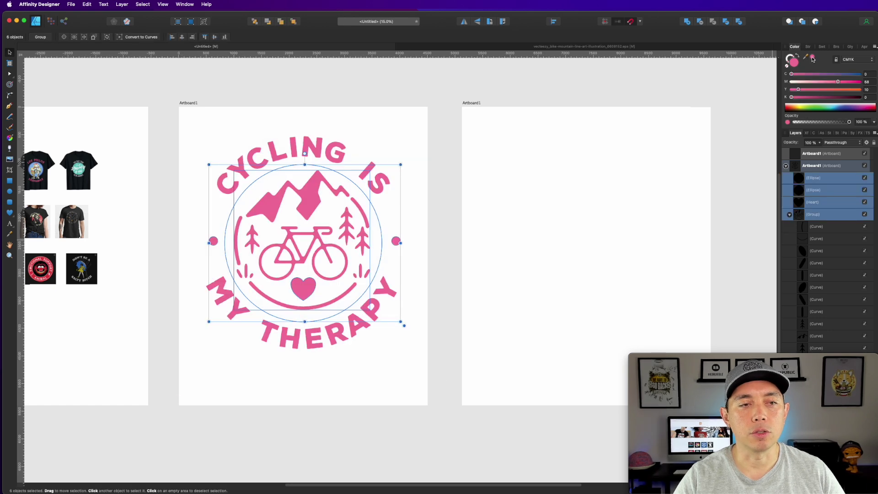
{"action": "left_click", "coordinate": [860, 73]}
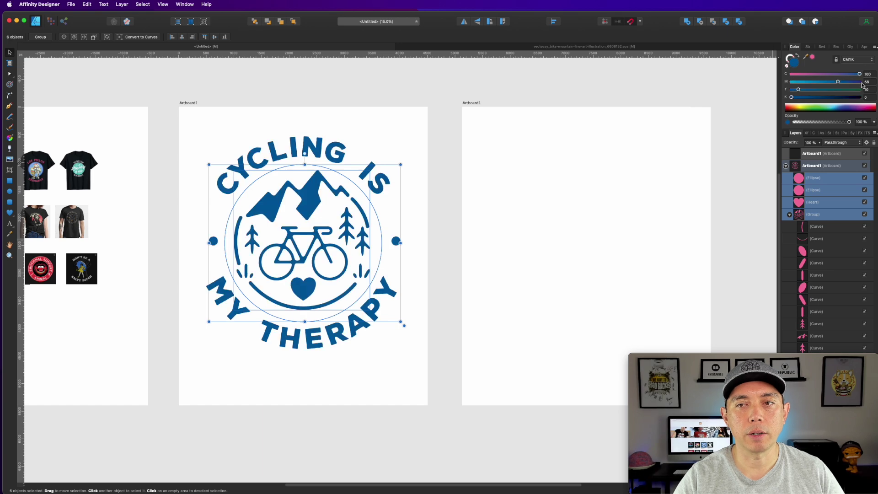
{"action": "left_click", "coordinate": [860, 81]}
{"action": "left_click", "coordinate": [860, 89]}
{"action": "left_click", "coordinate": [860, 97]}
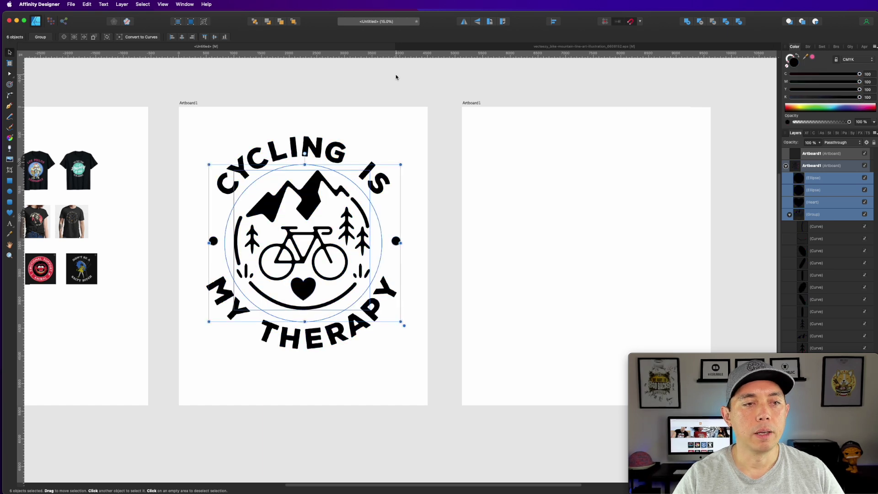
Step: Duplicate the complete CYCLING IS MY THERAPY design onto the empty artboard beside it and centre the copy there
{"action": "left_click", "coordinate": [386, 104]}
{"action": "mouse_move", "coordinate": [162, 131]}
{"action": "left_mouse_down"}
{"action": "mouse_move", "coordinate": [422, 373]}
{"action": "mouse_move", "coordinate": [420, 402]}
{"action": "left_mouse_up"}
{"action": "left_click_drag", "start_coordinate": [321, 245], "coordinate": [593, 242]}
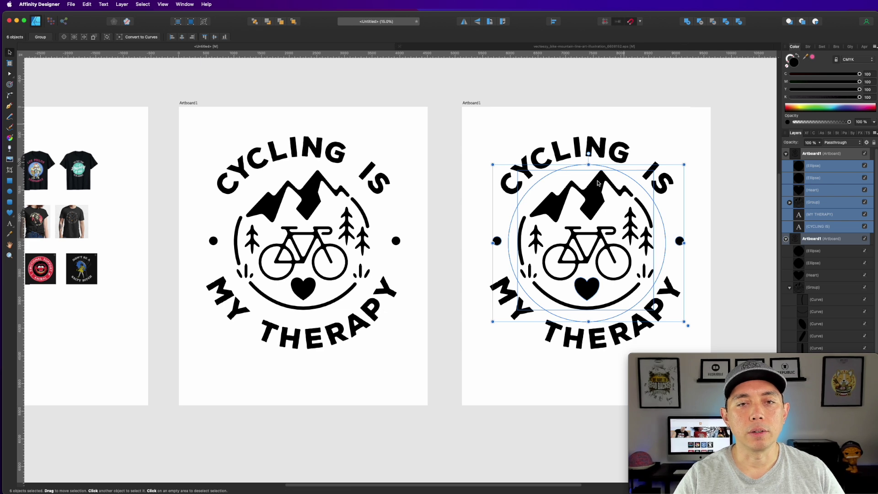
{"action": "left_click_drag", "start_coordinate": [603, 193], "coordinate": [601, 192]}
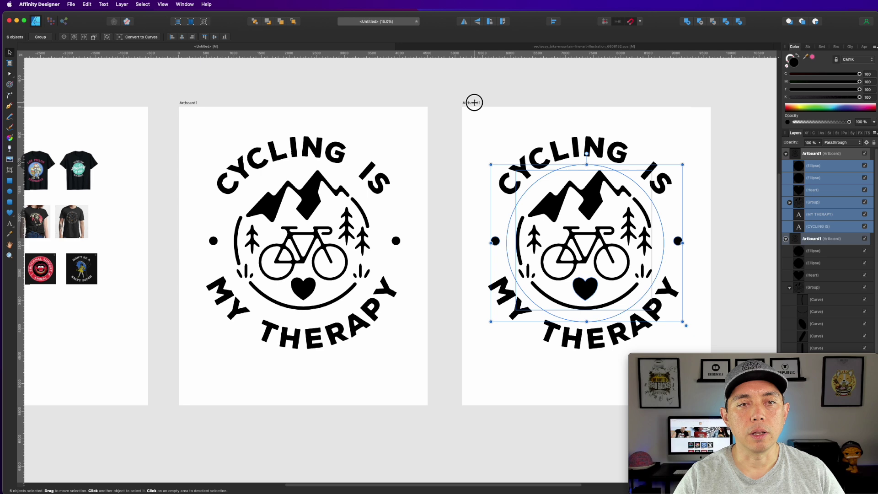
Step: Fill the duplicate design's artboard with pink and recolour all the artwork on it white, with C, M, Y and K at 0
{"action": "left_click", "coordinate": [474, 103]}
{"action": "left_click", "coordinate": [813, 57]}
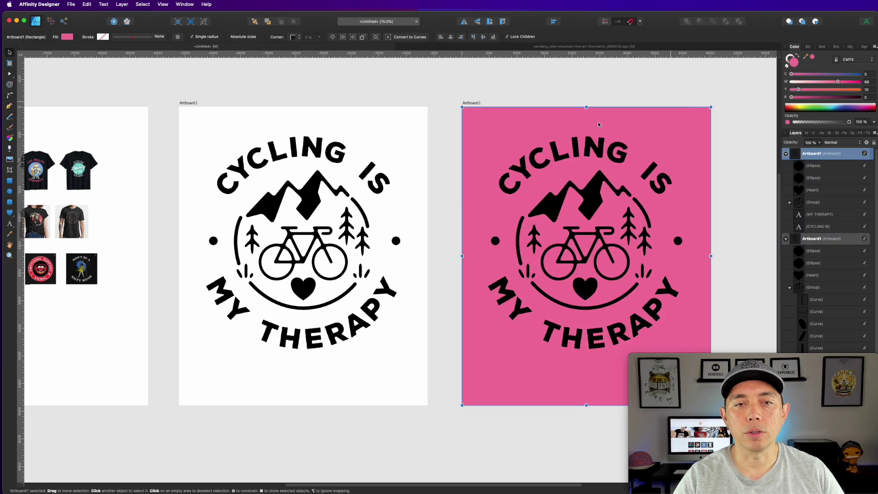
{"action": "left_click_drag", "start_coordinate": [449, 123], "coordinate": [741, 349]}
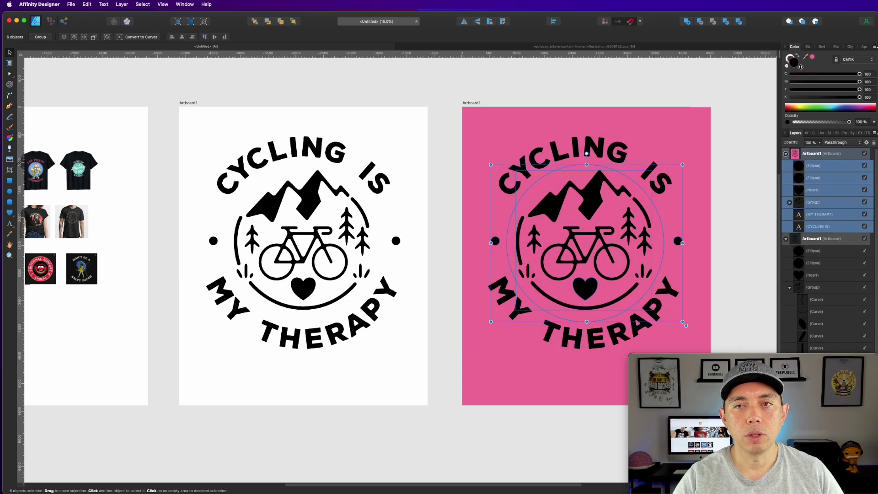
{"action": "left_click", "coordinate": [789, 74]}
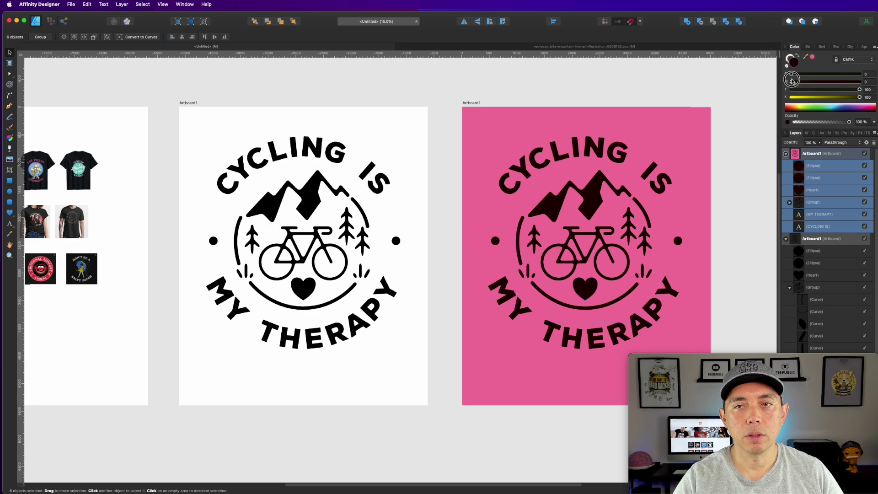
{"action": "left_click", "coordinate": [787, 105]}
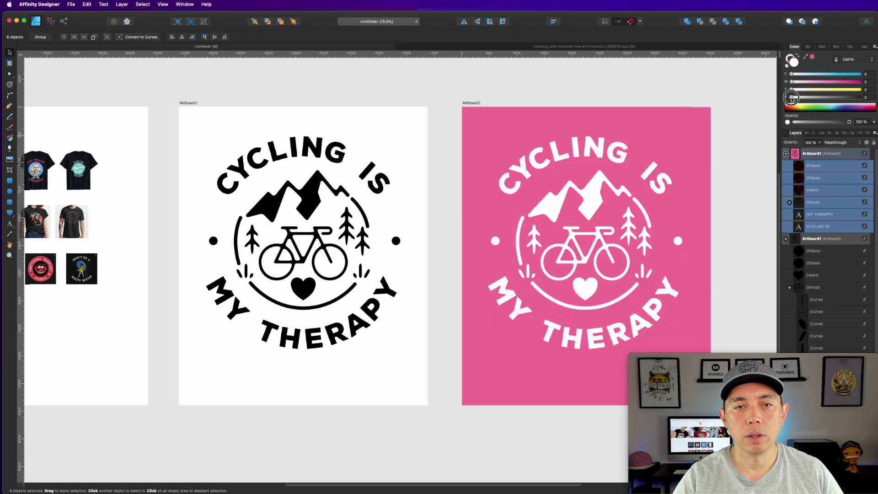
Step: Clear the selection and set the default fill to black with C, M, Y and K at 100
{"action": "left_click", "coordinate": [501, 134]}
{"action": "left_click", "coordinate": [860, 74]}
{"action": "left_click", "coordinate": [860, 81]}
{"action": "left_click", "coordinate": [860, 97]}
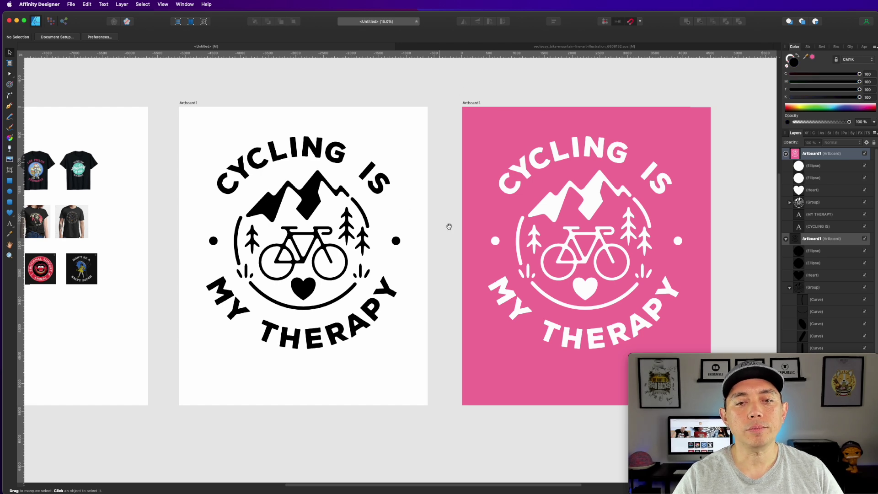
Step: Compare the black and white versions of the cycling design with the Merch by Amazon, Redbubble and TeePublic examples
{"action": "scroll", "coordinate": [450, 226], "scroll_direction": "right", "scroll_amount": 3}
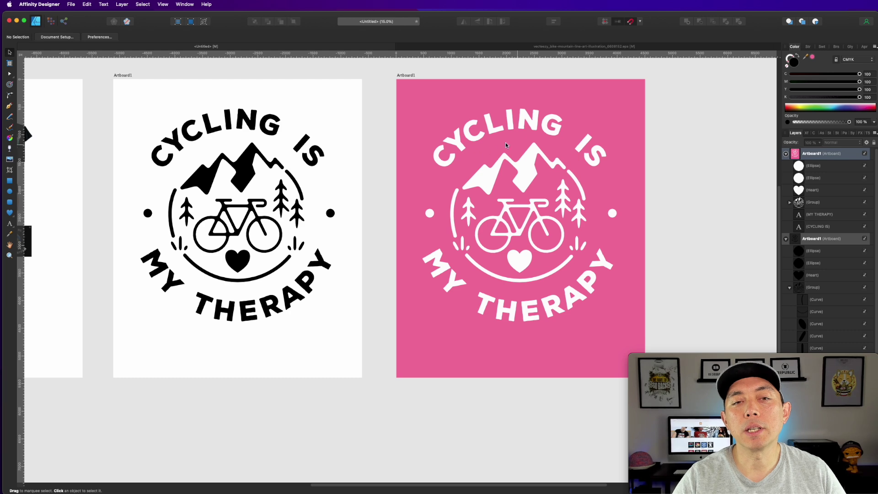
{"action": "scroll", "coordinate": [529, 202], "scroll_direction": "left", "scroll_amount": 8}
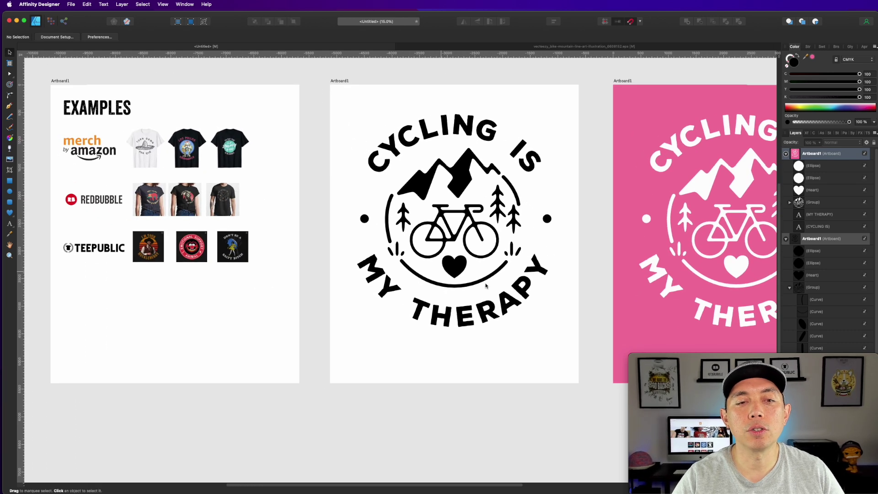
{"action": "scroll", "coordinate": [241, 173], "scroll_direction": "left", "scroll_amount": 7}
{"action": "scroll", "coordinate": [241, 172], "scroll_direction": "up", "scroll_amount": 2}
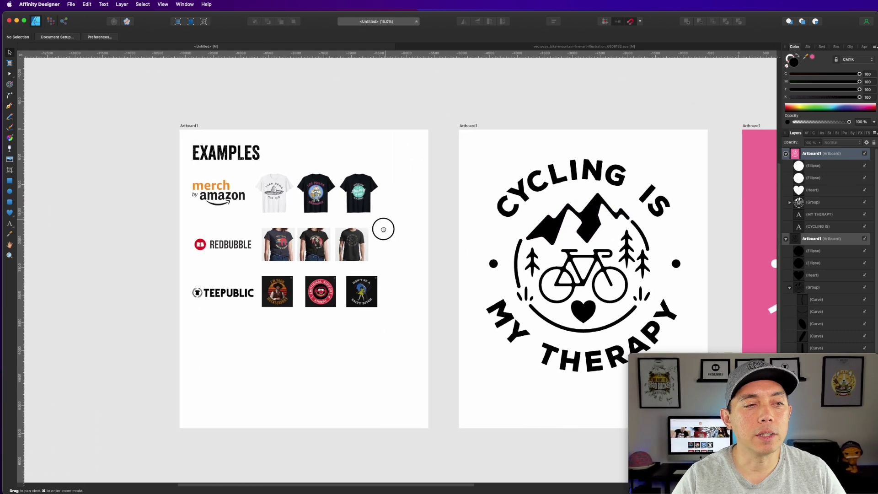
{"action": "scroll", "coordinate": [331, 238], "scroll_direction": "up", "scroll_amount": 5}
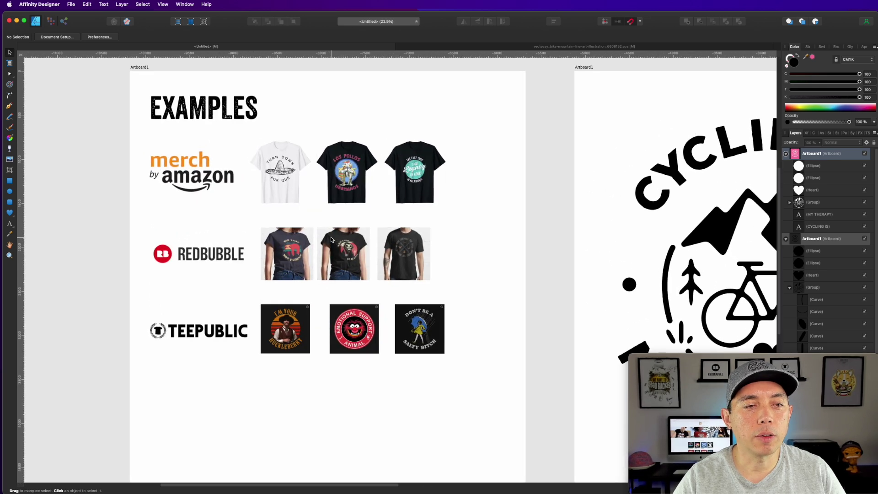
{"action": "scroll", "coordinate": [541, 227], "scroll_direction": "right", "scroll_amount": 10}
{"action": "scroll", "coordinate": [541, 227], "scroll_direction": "down", "scroll_amount": 2}
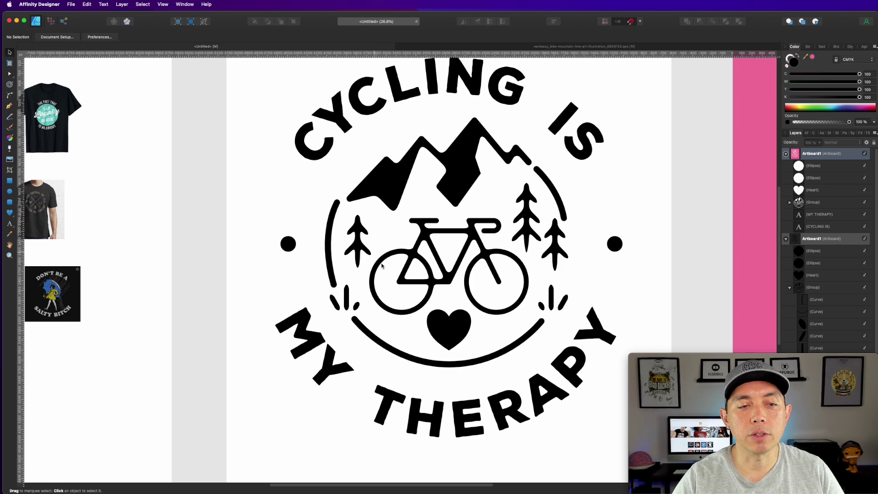
{"action": "left_click_drag", "start_coordinate": [164, 232], "coordinate": [507, 249]}
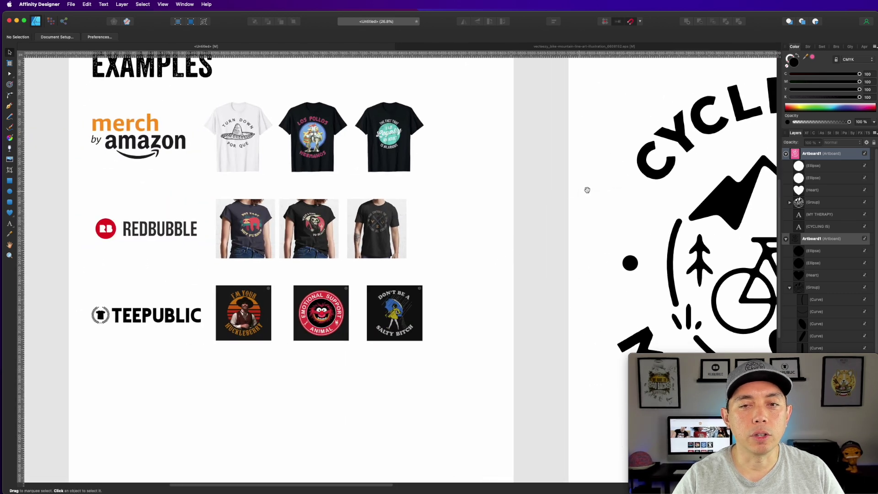
{"action": "left_click_drag", "start_coordinate": [580, 194], "coordinate": [298, 181]}
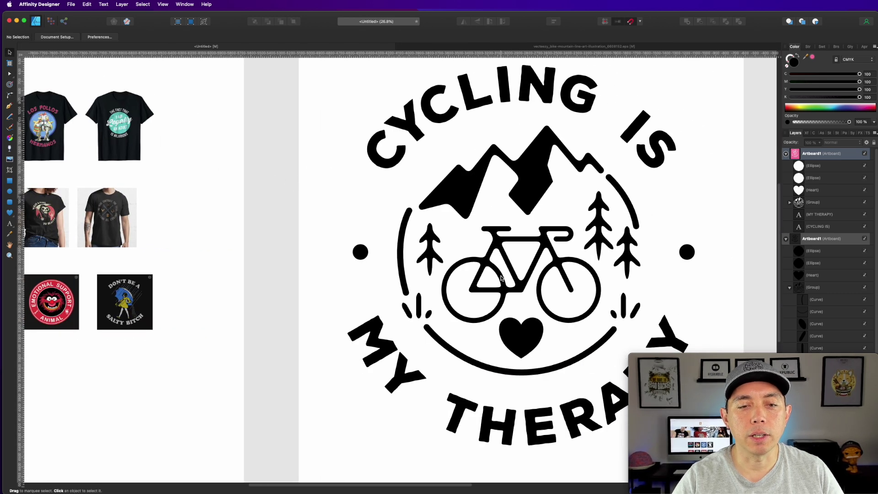
{"action": "left_click_drag", "start_coordinate": [441, 216], "coordinate": [360, 209]}
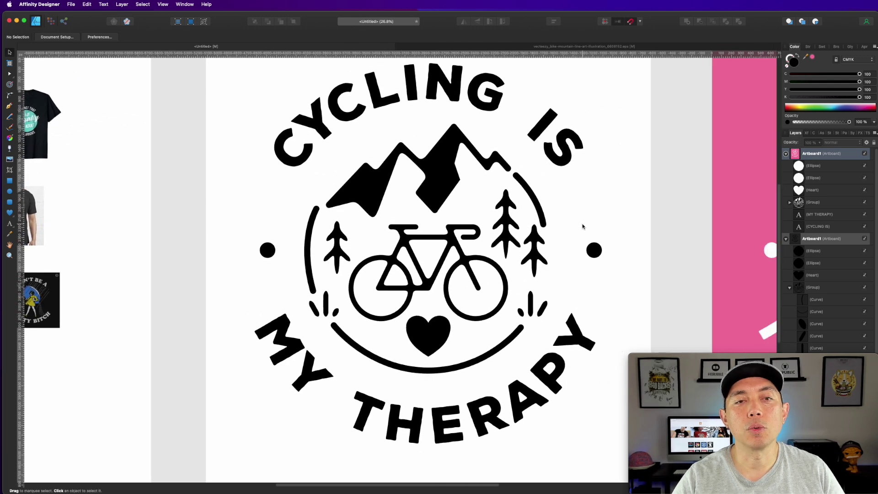
{"action": "key", "text": "super+minus"}
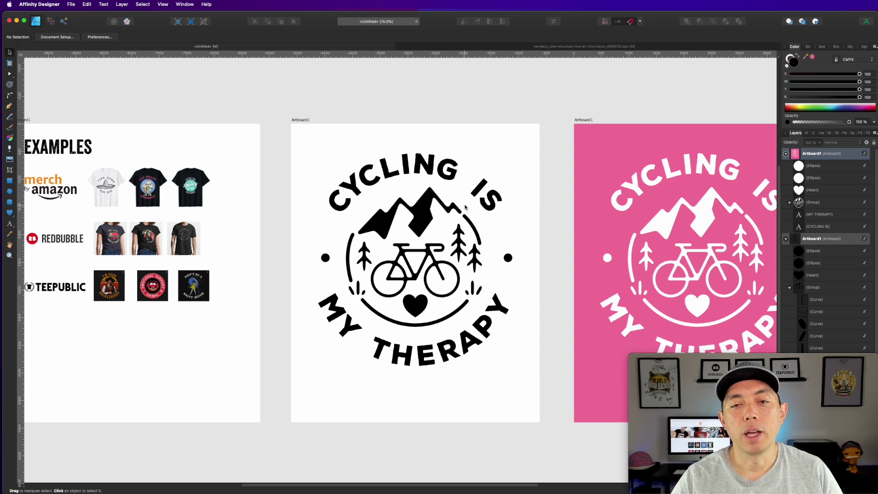
{"action": "scroll", "coordinate": [564, 165], "scroll_direction": "right", "scroll_amount": 5}
{"action": "scroll", "coordinate": [564, 164], "scroll_direction": "down", "scroll_amount": 2}
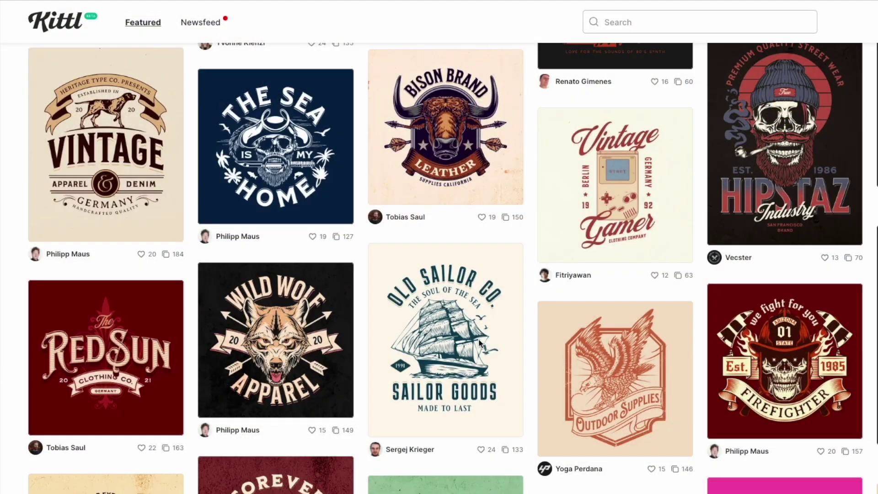
Step: Browse the featured Kittl gallery for T-shirt designs that combine curved text with a central illustration
{"action": "scroll", "coordinate": [479, 342], "scroll_direction": "down", "scroll_amount": 6}
{"action": "scroll", "coordinate": [479, 342], "scroll_direction": "down", "scroll_amount": 1}
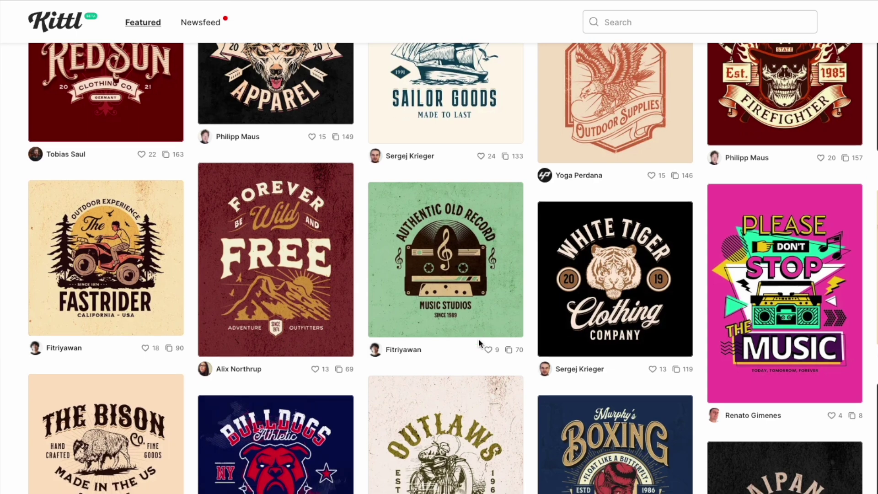
{"action": "scroll", "coordinate": [655, 277], "scroll_direction": "down", "scroll_amount": 6}
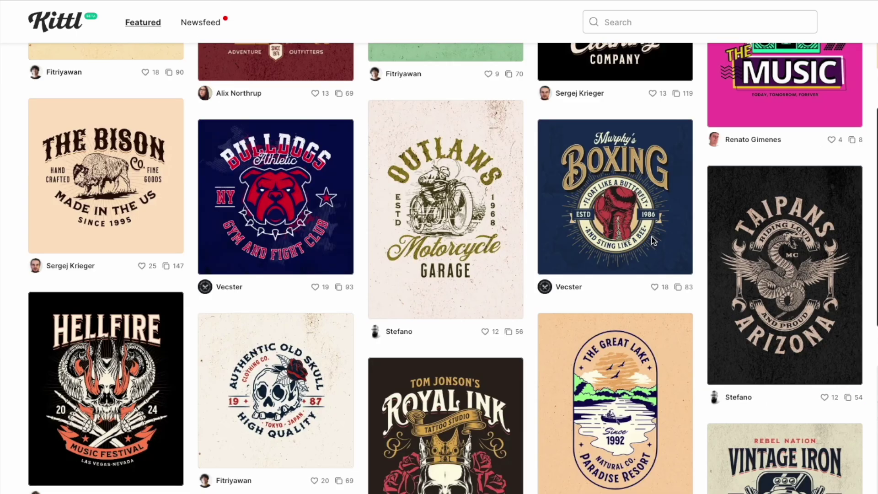
{"action": "scroll", "coordinate": [300, 209], "scroll_direction": "down", "scroll_amount": 1}
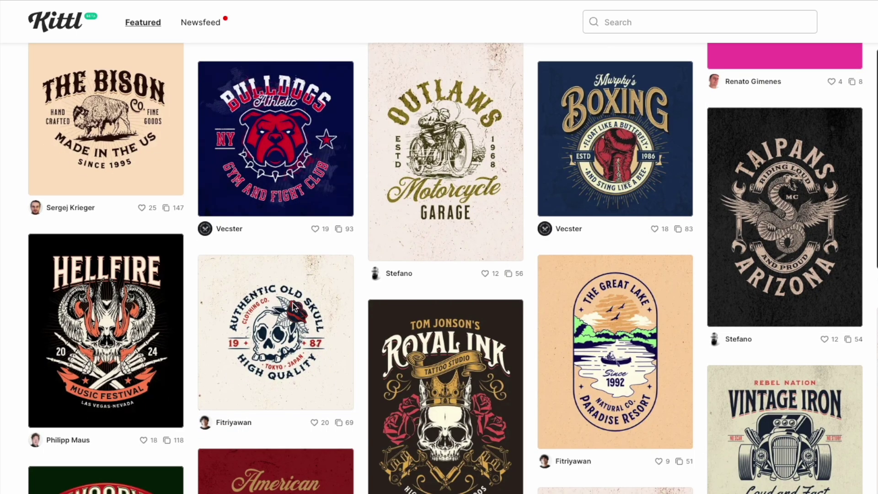
{"action": "scroll", "coordinate": [290, 322], "scroll_direction": "down", "scroll_amount": 1}
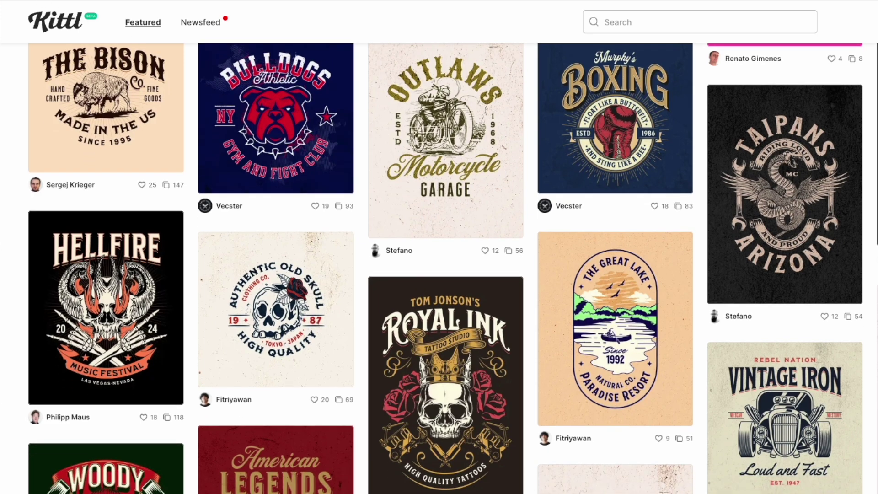